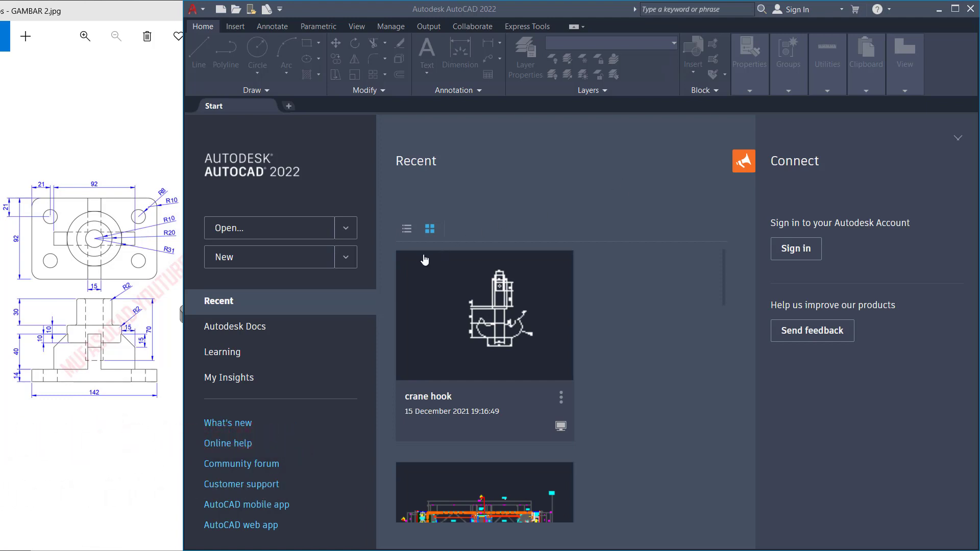
# - Create a new blank drawing from the acadiso.dwt template using the New dropdown
pyautogui.click(346, 257)
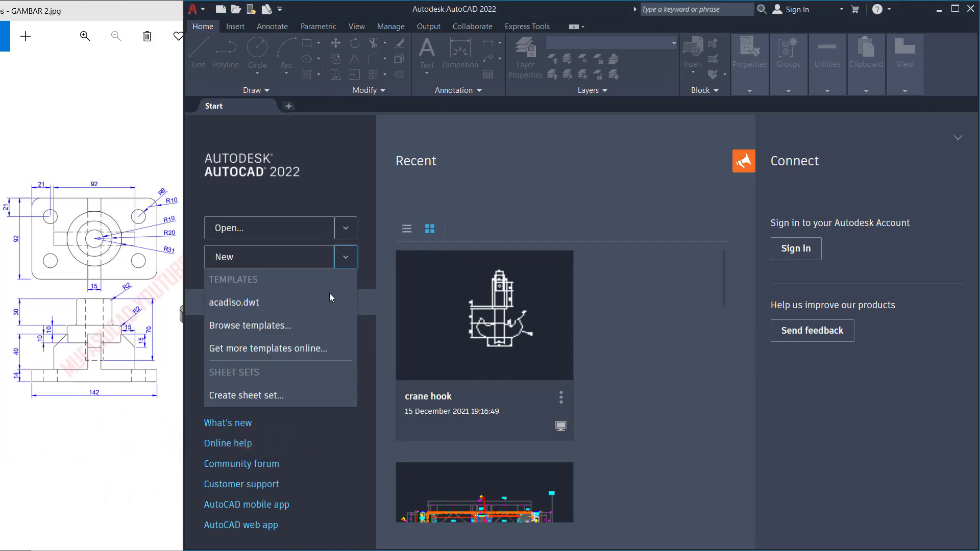
pyautogui.click(279, 306)
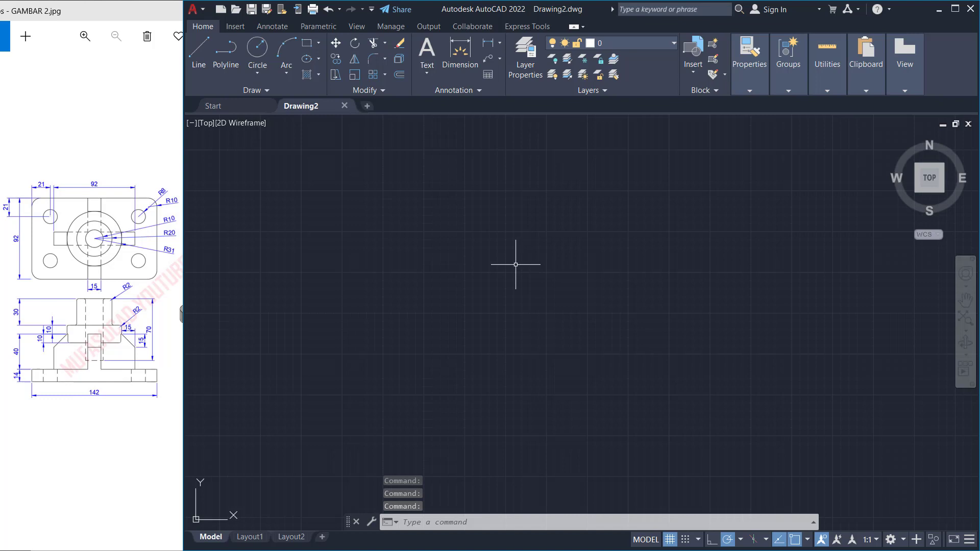
# - Confirm the Object Snap settings in Drafting Settings (DS) with all snap modes on
pyautogui.write('DS')
pyautogui.press('Return')
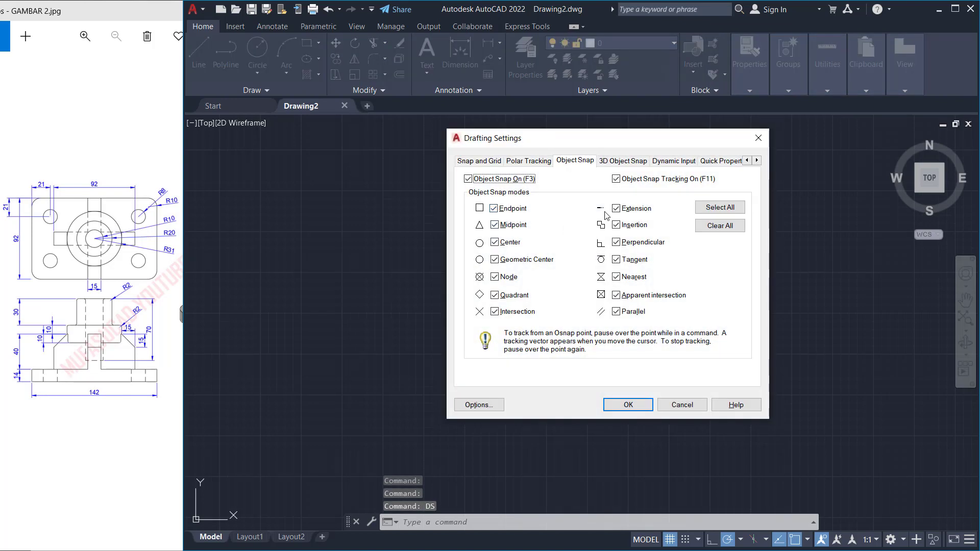
pyautogui.click(629, 404)
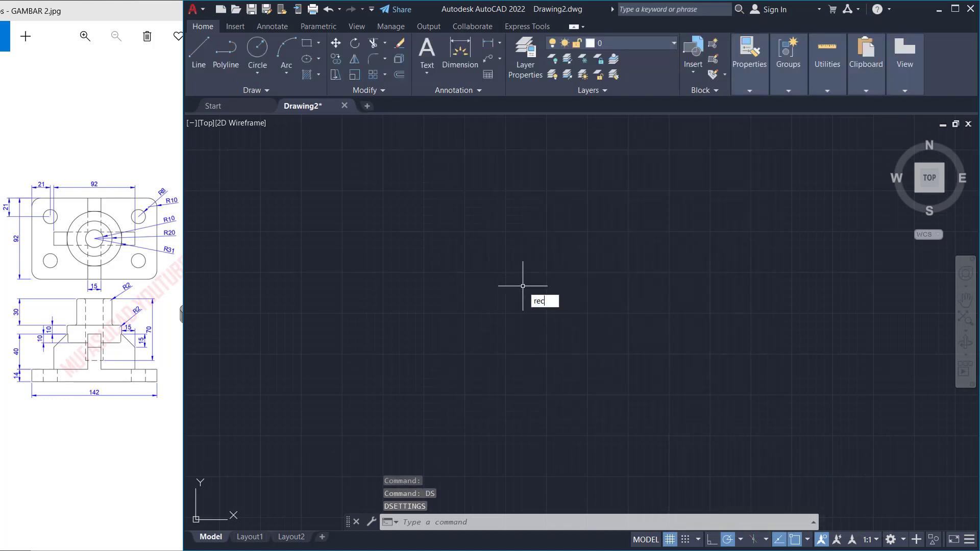
# - Draw a 142 by 92 rectangle from a picked first corner
pyautogui.write('rec')
pyautogui.press('Return')
pyautogui.click(467, 221)
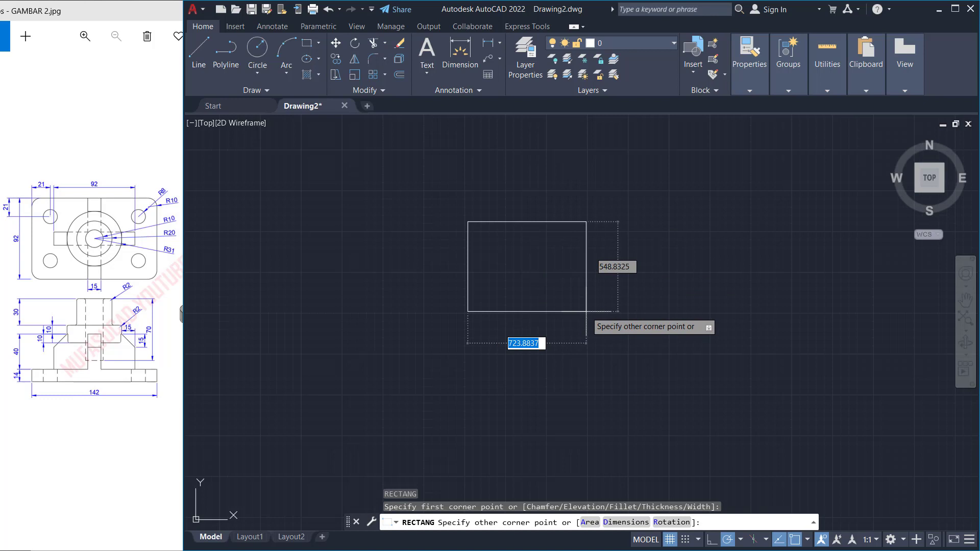
pyautogui.write('142')
pyautogui.press('Tab')
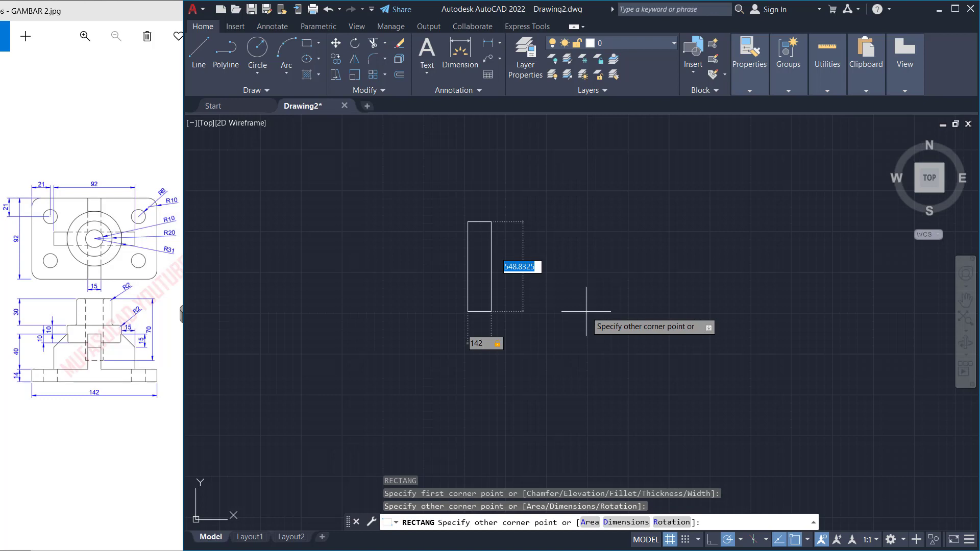
pyautogui.press('Return')
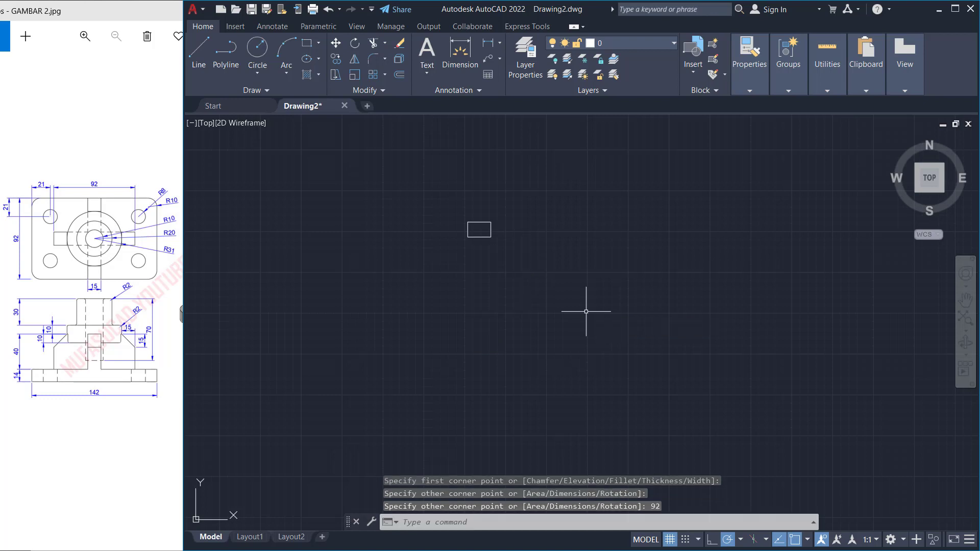
pyautogui.scroll(6, 481, 225)
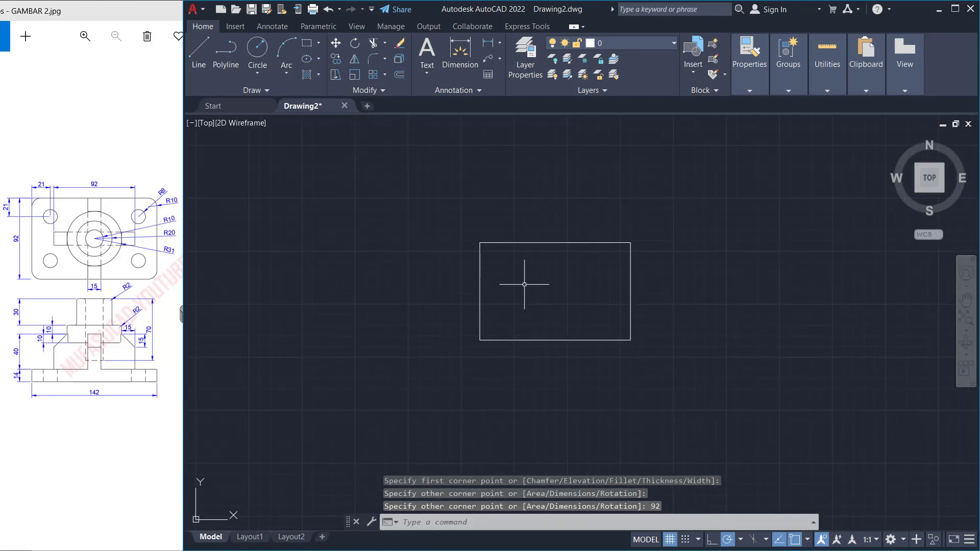
# - Draw a radius-8 circle centred on the rectangle's top-left corner
pyautogui.write('c')
pyautogui.press('Return')
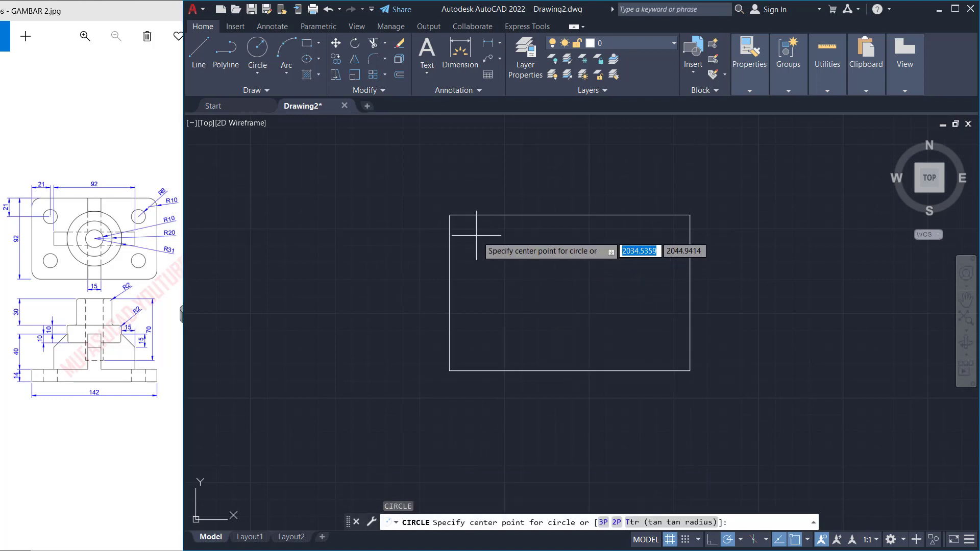
pyautogui.click(449, 215)
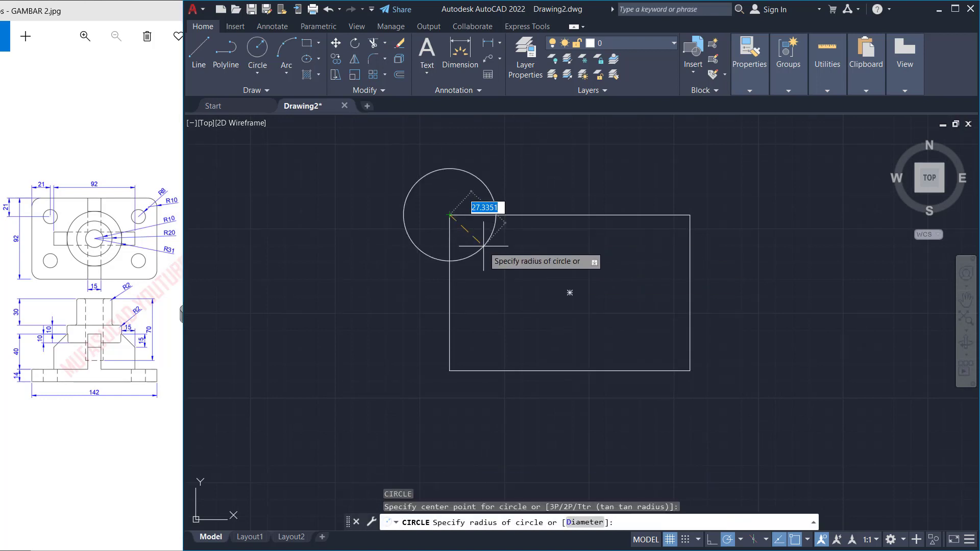
pyautogui.press('Return')
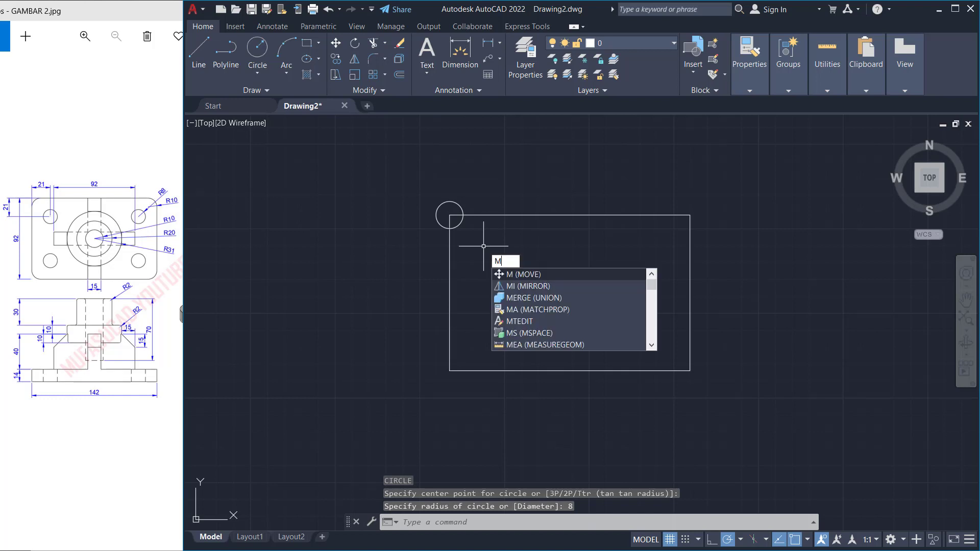
# - Move the circle 21 units right, then 21 units down
pyautogui.press('Return')
pyautogui.click(483, 246)
pyautogui.click(457, 216)
pyautogui.press('Return')
pyautogui.click(477, 259)
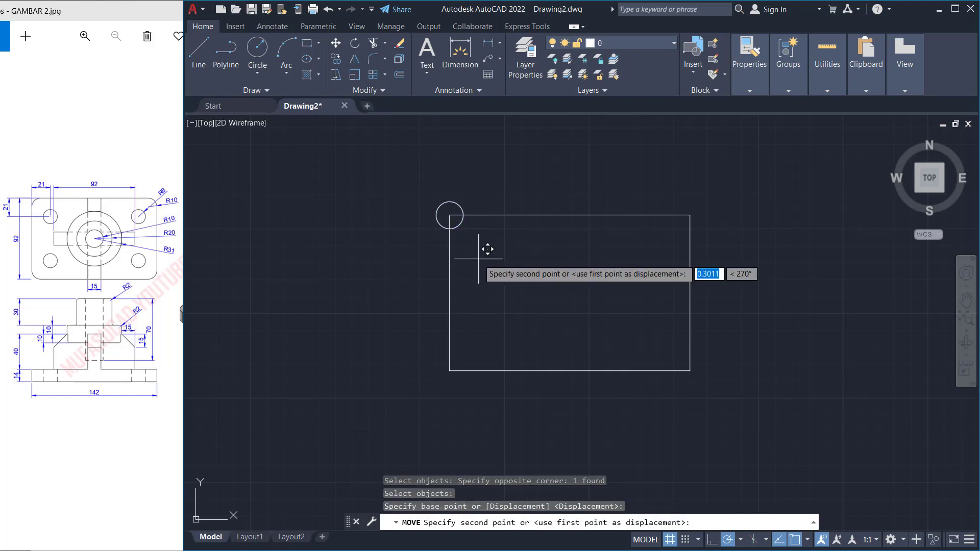
pyautogui.write('21')
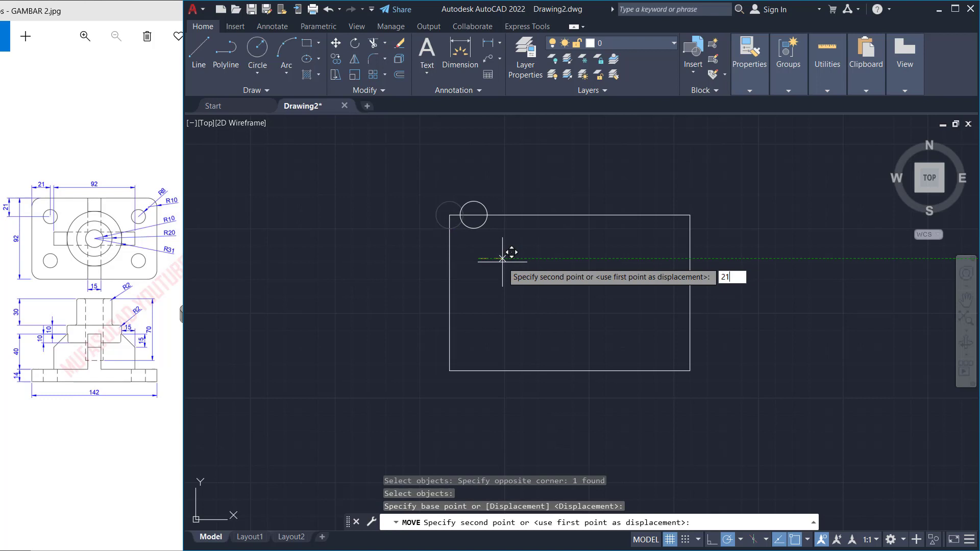
pyautogui.press('Return')
pyautogui.press('Return')
pyautogui.click(503, 226)
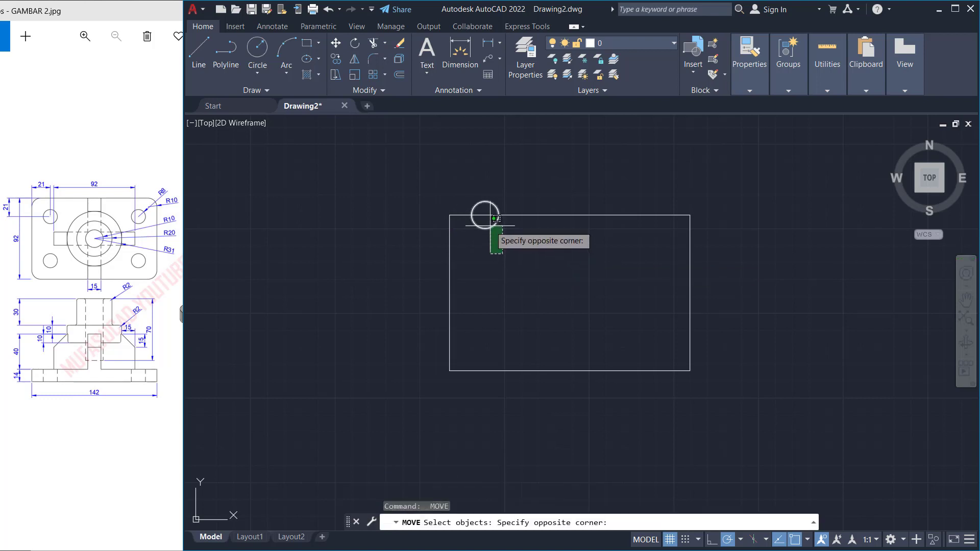
pyautogui.click(496, 254)
pyautogui.press('Return')
pyautogui.click(545, 227)
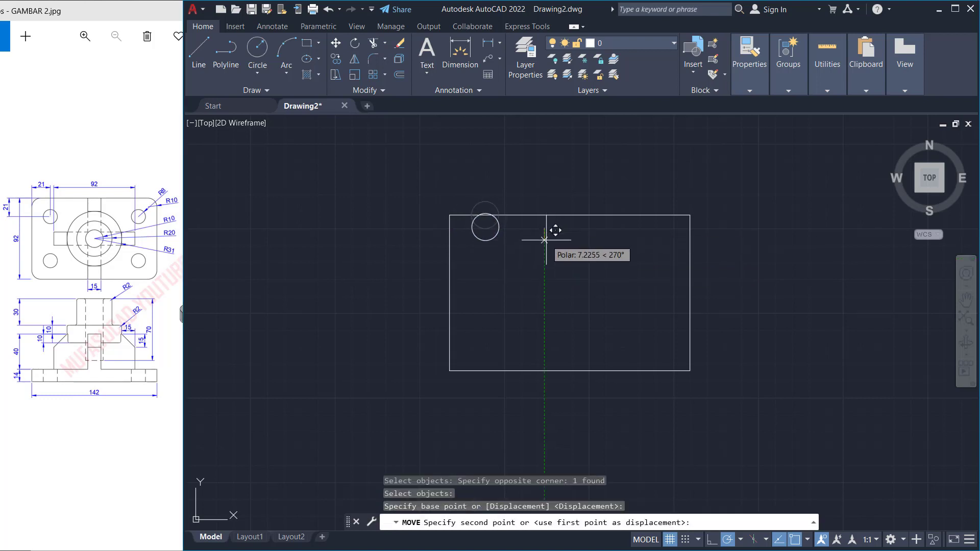
pyautogui.write('21')
pyautogui.press('Return')
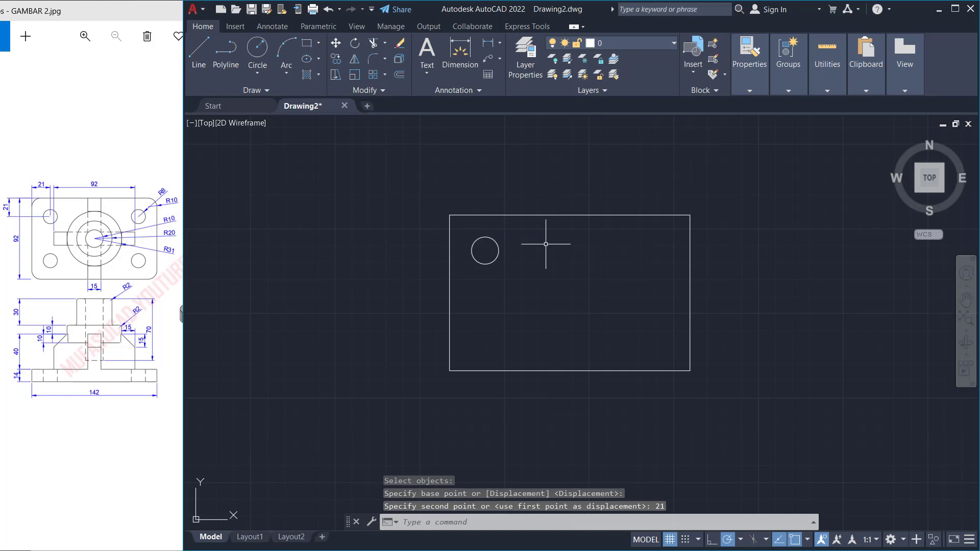
# - Mirror the circle across the plate's vertical centre line, keeping the original
pyautogui.write('m')
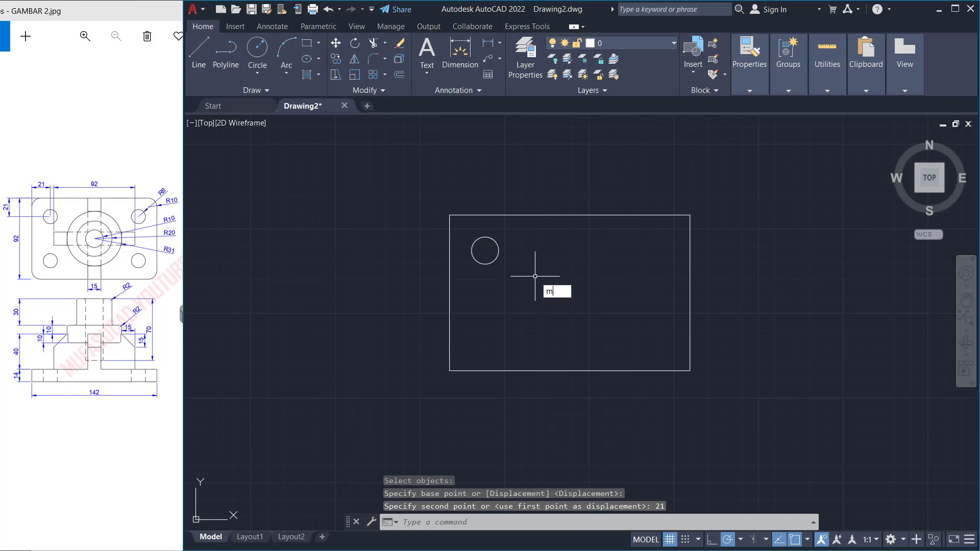
pyautogui.write('i')
pyautogui.press('Return')
pyautogui.click(520, 267)
pyautogui.click(483, 246)
pyautogui.press('Return')
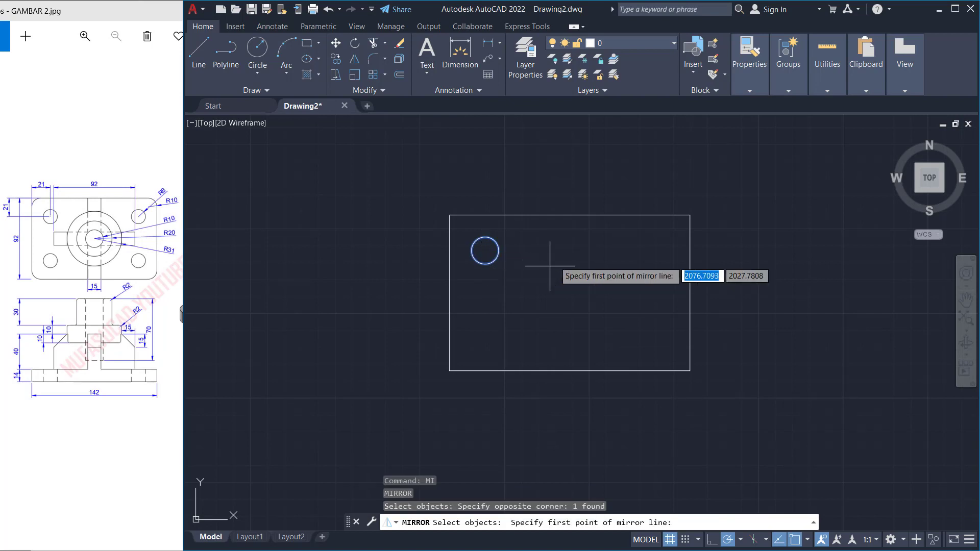
pyautogui.click(570, 215)
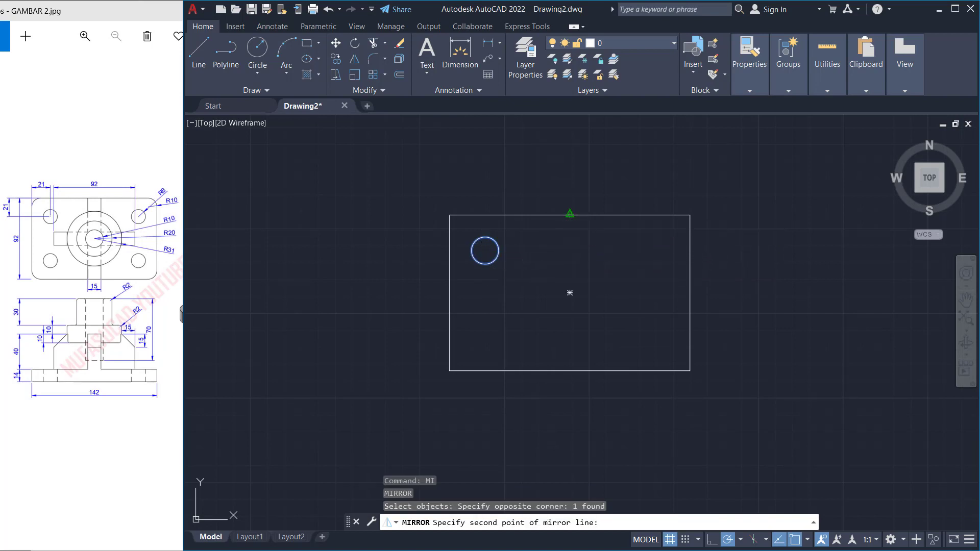
pyautogui.click(570, 248)
pyautogui.press('Return')
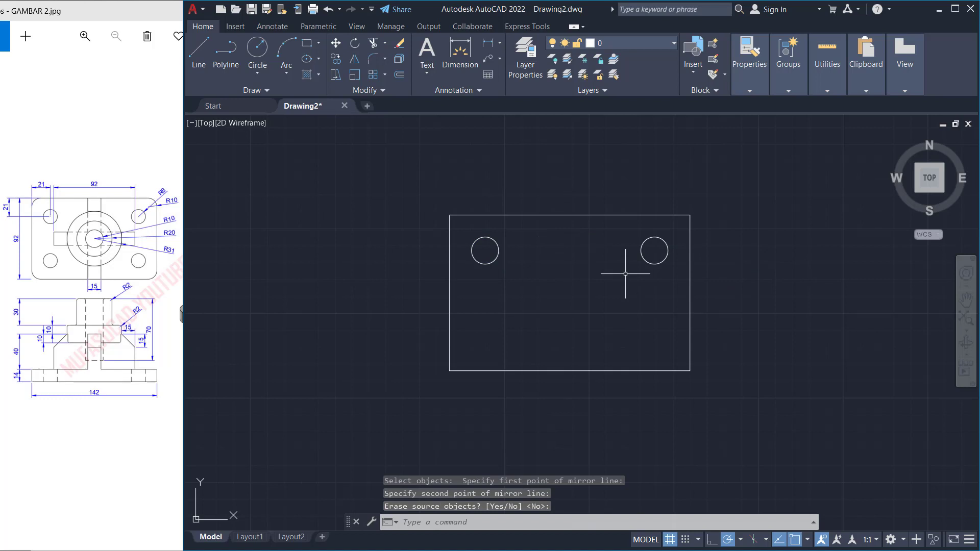
# - Mirror both circles across the horizontal centre line, keeping the originals
pyautogui.press('Return')
pyautogui.click(666, 281)
pyautogui.click(472, 230)
pyautogui.press('Return')
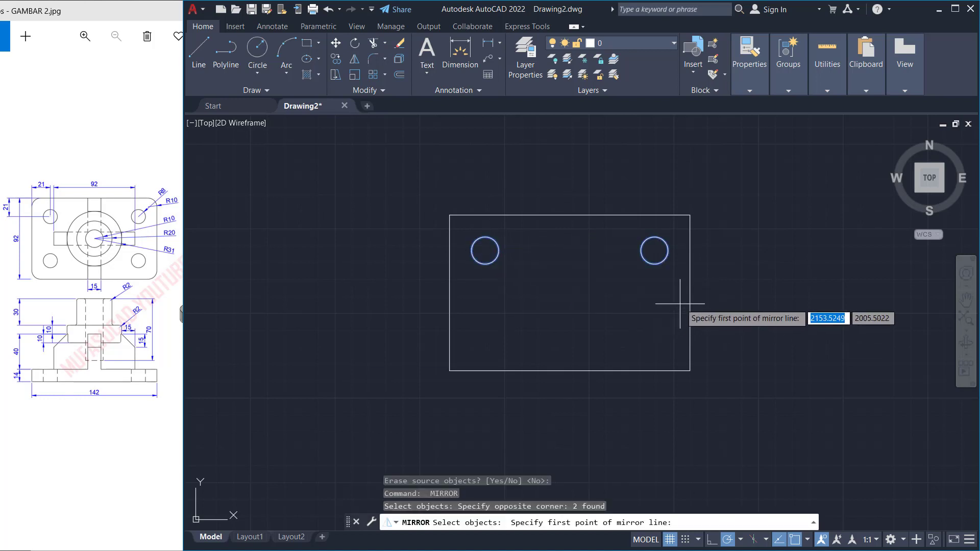
pyautogui.click(690, 293)
pyautogui.click(658, 293)
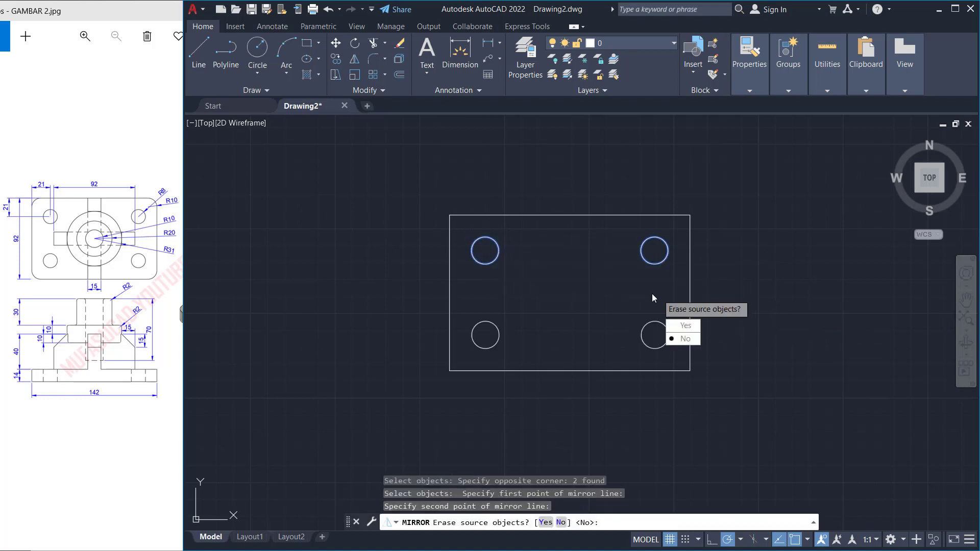
pyautogui.press('Return')
pyautogui.scroll(2, 516, 295)
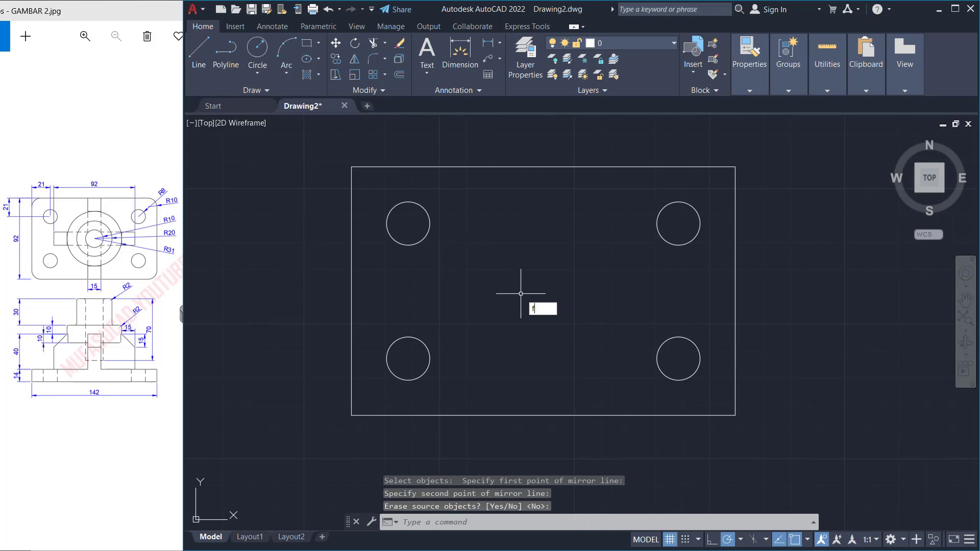
# - Set the fillet radius to 10 with the Multiple option enabled
pyautogui.write('F')
pyautogui.press('Return')
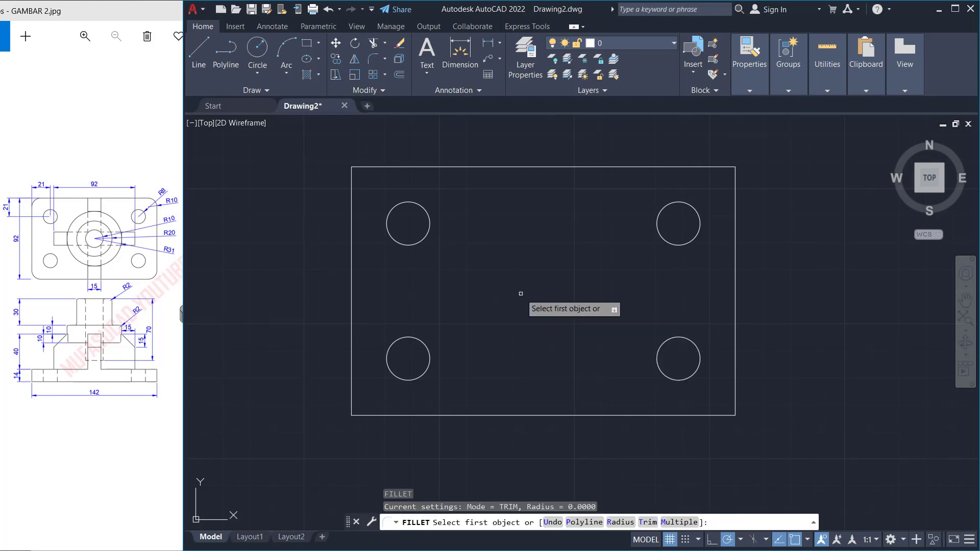
pyautogui.press('Return')
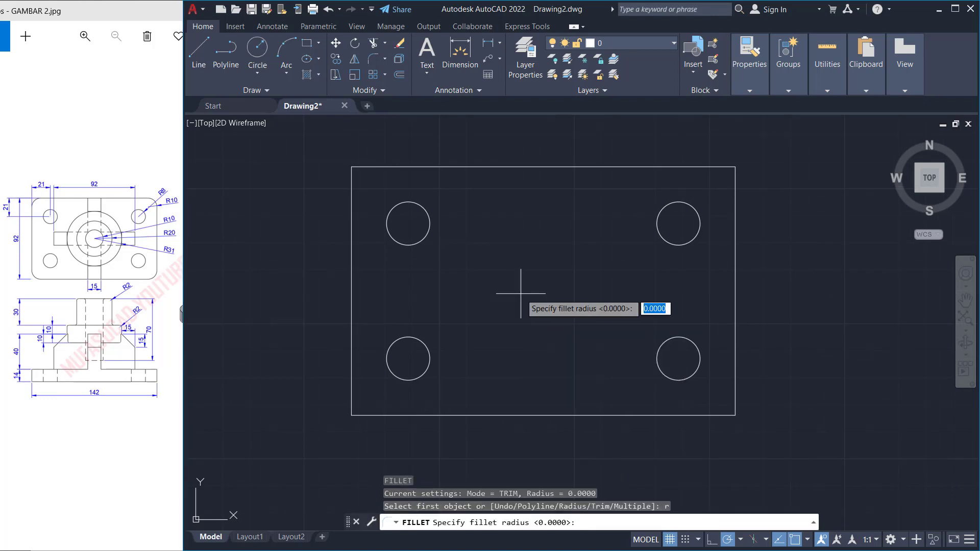
pyautogui.press('Return')
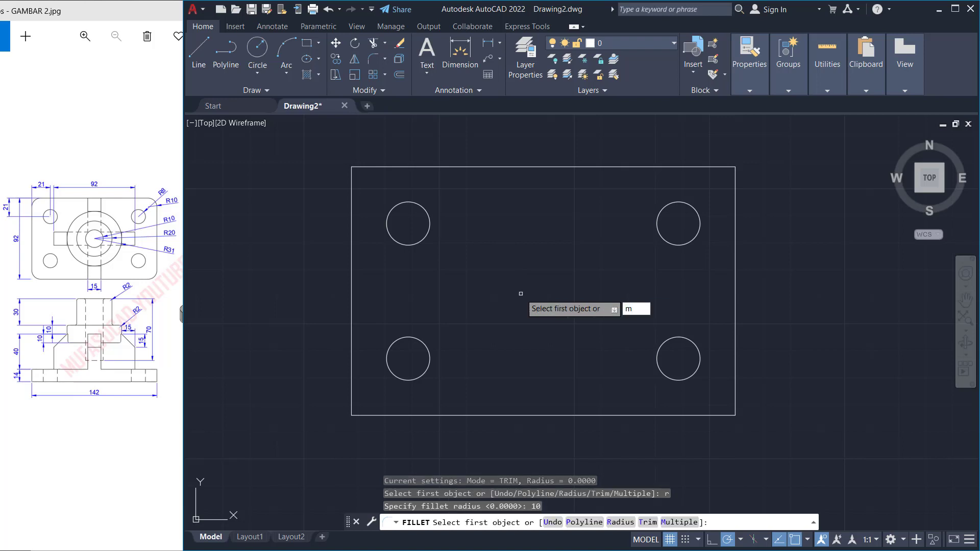
pyautogui.write('m')
pyautogui.press('Return')
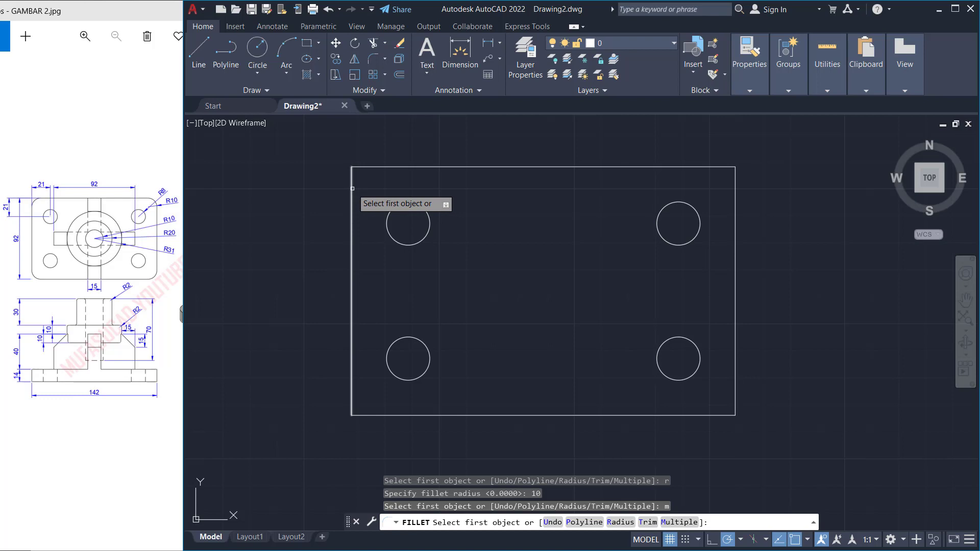
# - Fillet the top-left, top-right, bottom-right and bottom-left corners of the plate outline
pyautogui.click(380, 167)
pyautogui.click(379, 166)
pyautogui.click(716, 167)
pyautogui.click(734, 189)
pyautogui.click(726, 413)
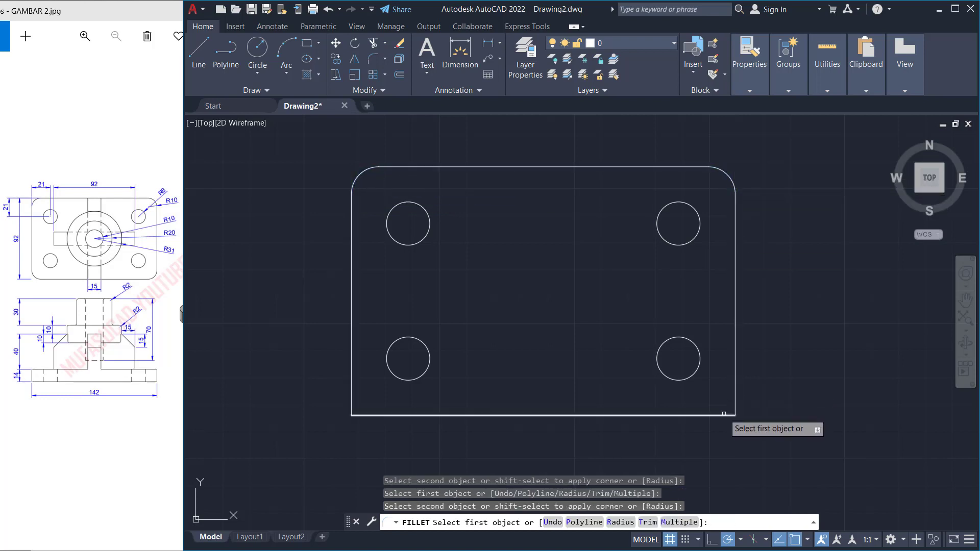
pyautogui.click(735, 403)
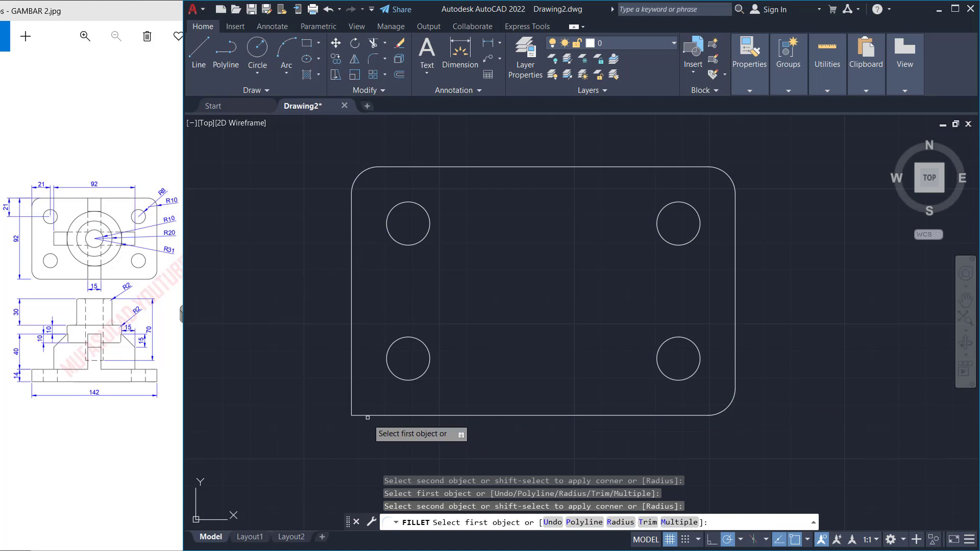
pyautogui.click(367, 416)
pyautogui.click(351, 391)
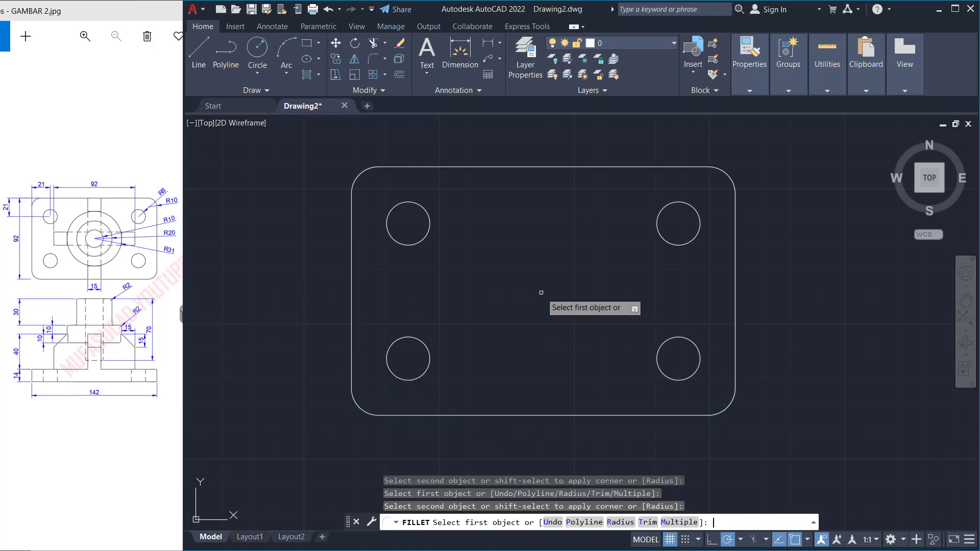
# - Extrude the filleted outline and four circles 14 units in a tilted 3D view
pyautogui.press('Return')
pyautogui.scroll(-4, 541, 293)
pyautogui.keyDown('shift'); pyautogui.moveTo(538, 320); pyautogui.dragTo(585, 218, button='middle'); pyautogui.keyUp('shift')
pyautogui.scroll(2, 561, 321)
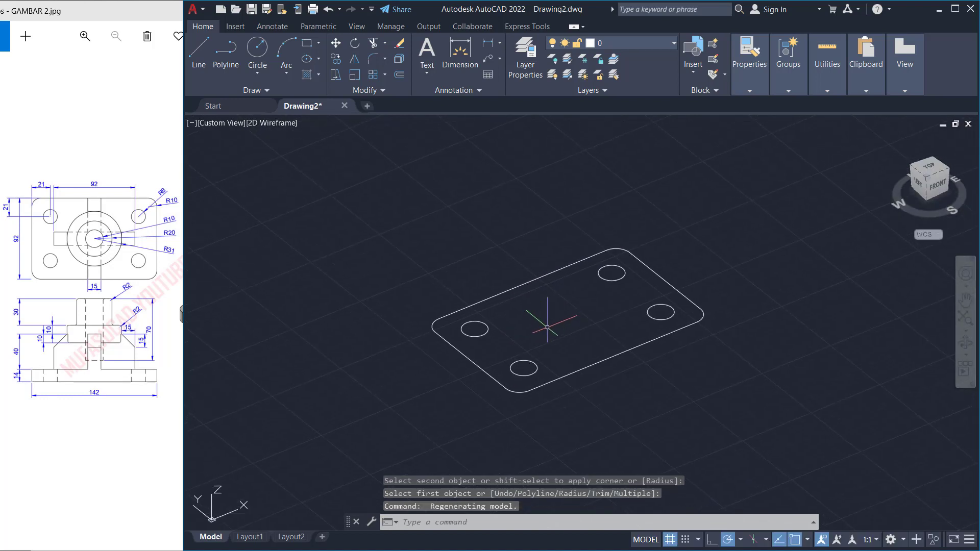
pyautogui.press('Return')
pyautogui.click(763, 206)
pyautogui.click(406, 424)
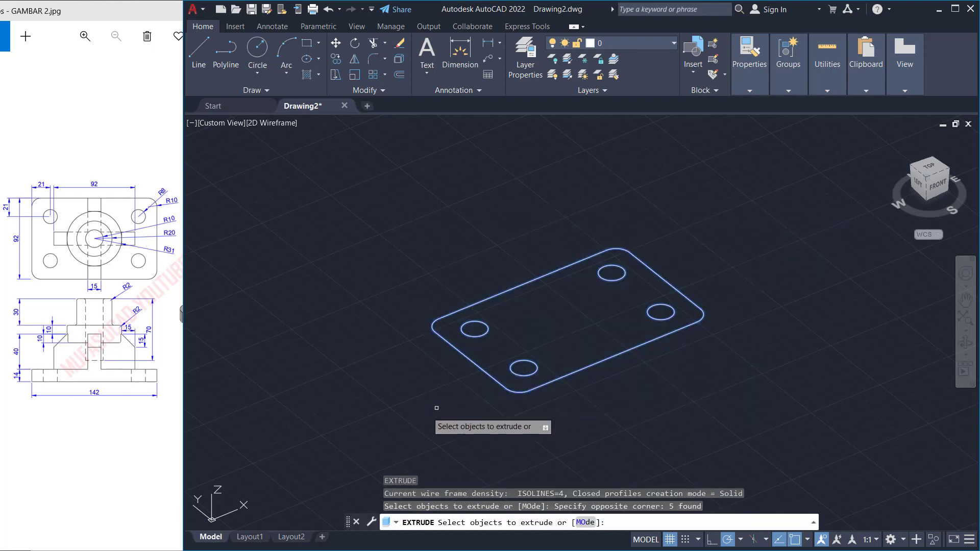
pyautogui.press('Return')
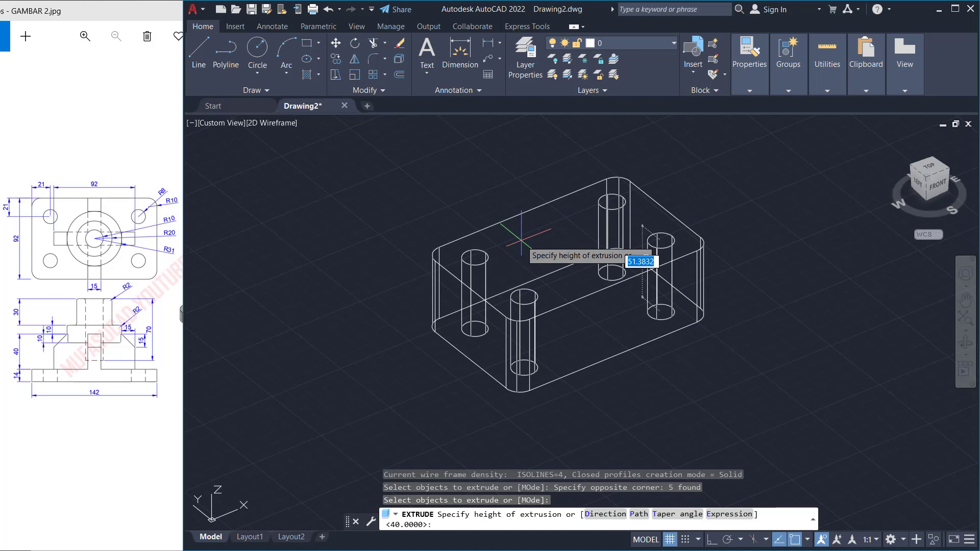
pyautogui.press('Return')
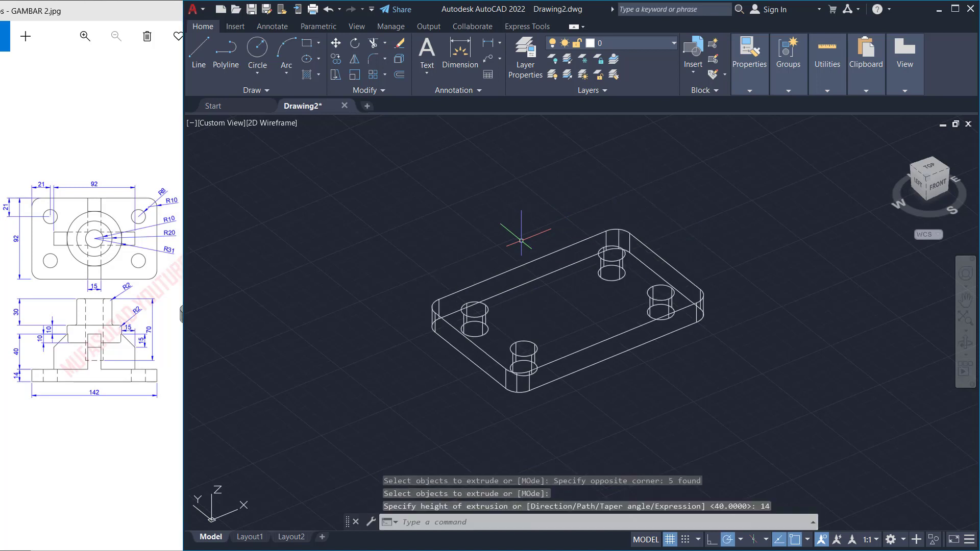
# - Subtract the four cylinders from the plate to create through-holes
pyautogui.write('s')
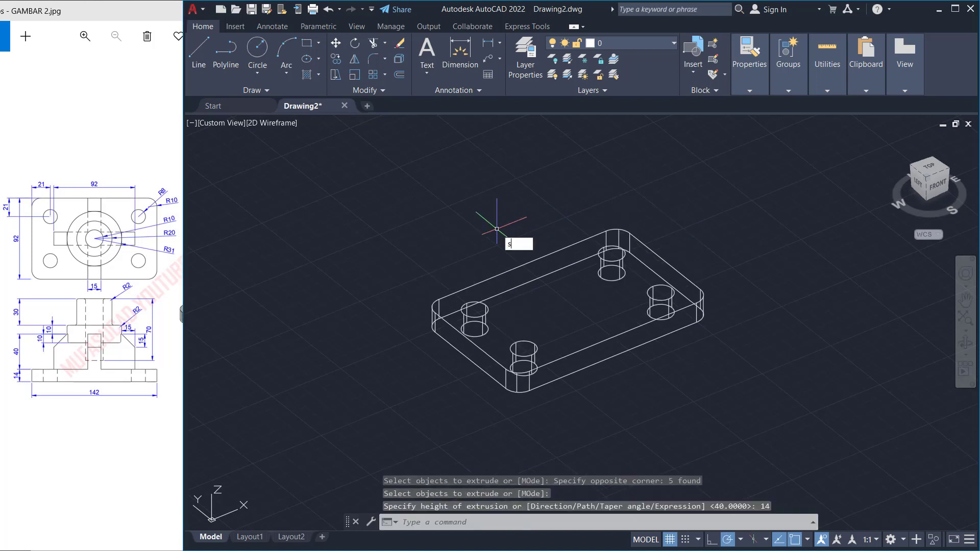
pyautogui.write('u')
pyautogui.press('Return')
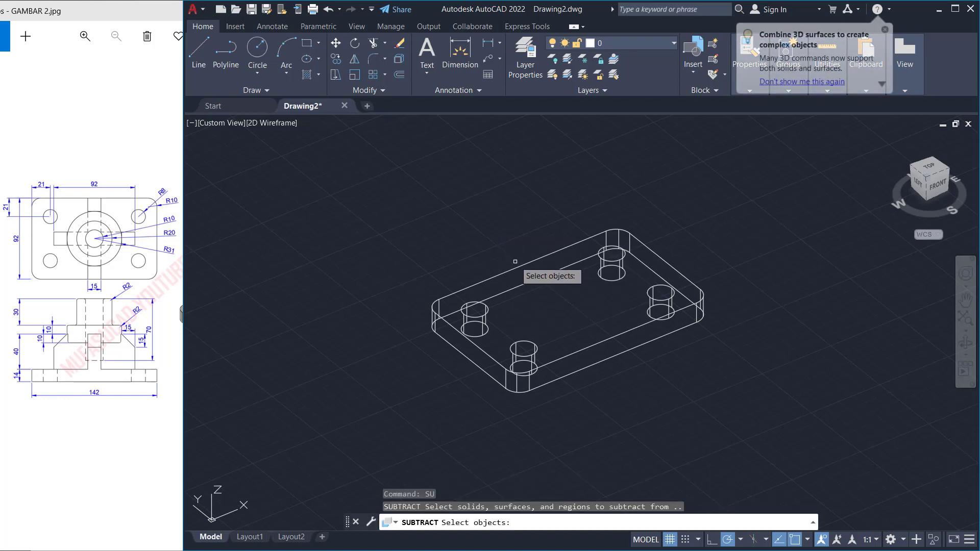
pyautogui.click(455, 286)
pyautogui.press('Return')
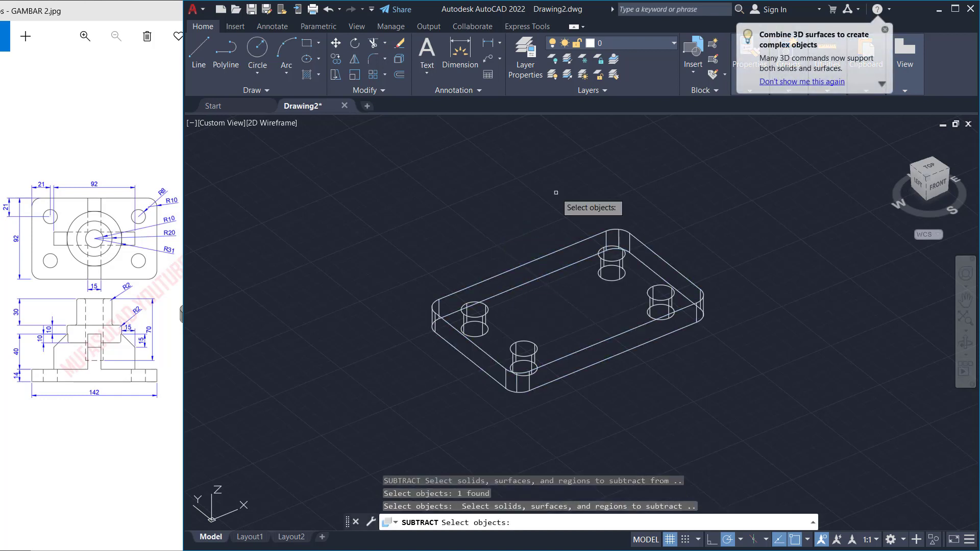
pyautogui.click(612, 279)
pyautogui.click(652, 302)
pyautogui.click(536, 358)
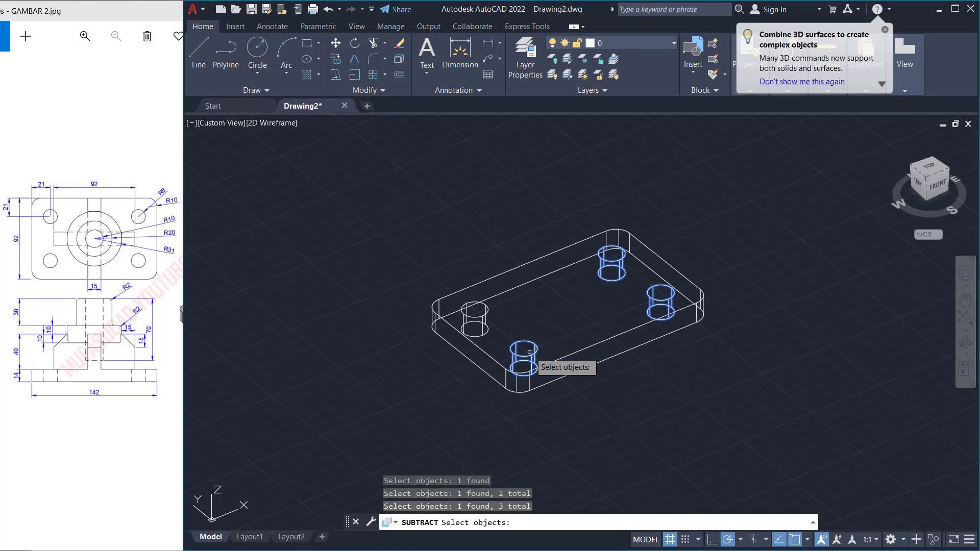
pyautogui.click(485, 317)
pyautogui.press('Return')
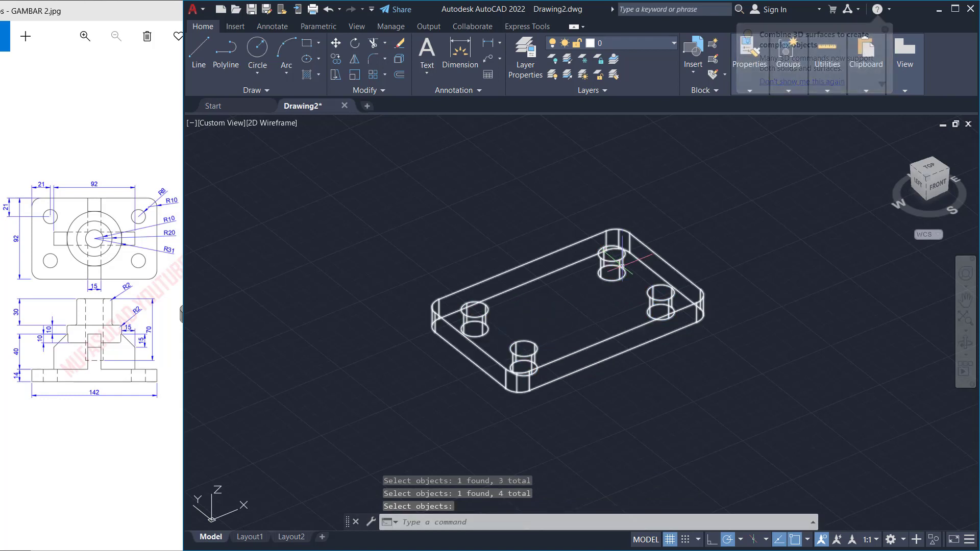
pyautogui.click(284, 123)
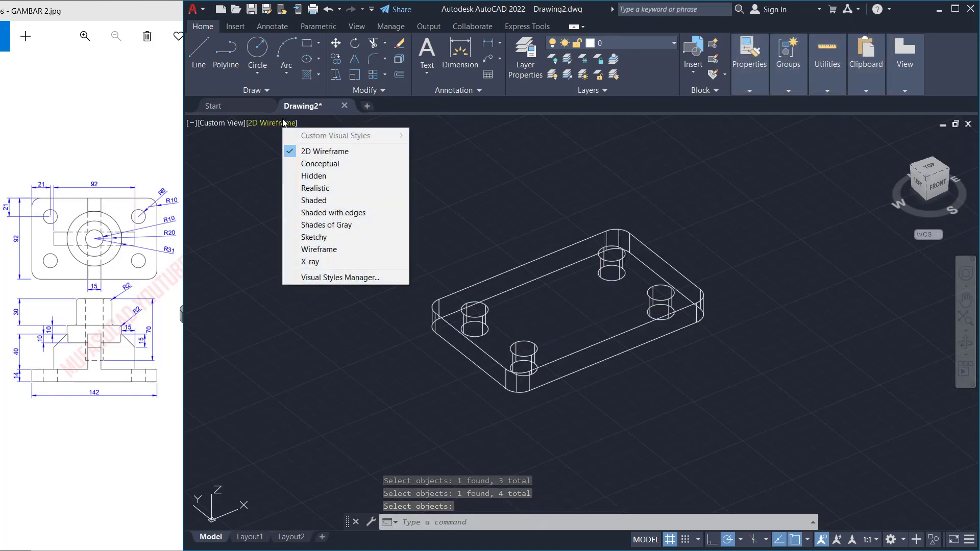
pyautogui.click(329, 209)
pyautogui.keyDown('shift'); pyautogui.moveTo(550, 260); pyautogui.dragTo(675, 262, button='middle'); pyautogui.keyUp('shift')
pyautogui.click(274, 129)
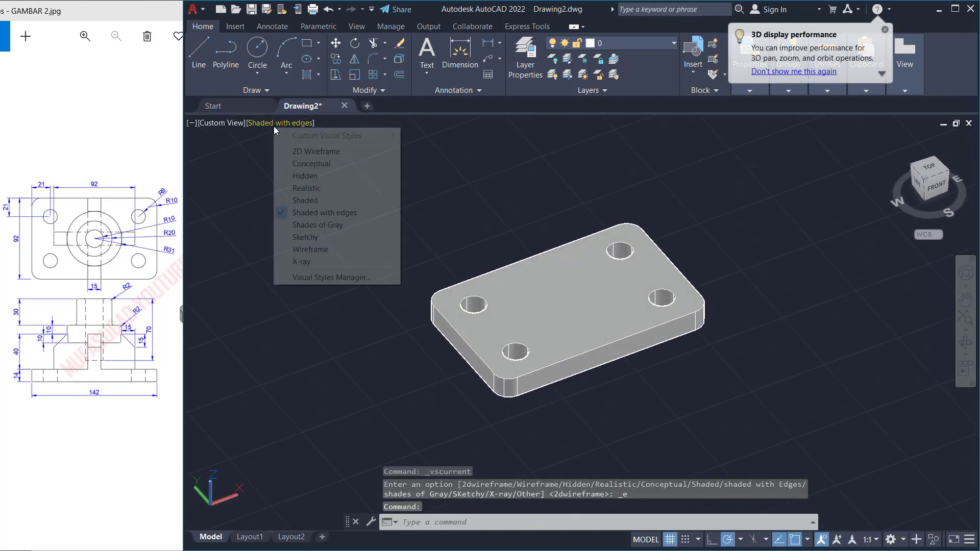
pyautogui.click(320, 151)
pyautogui.keyDown('shift'); pyautogui.moveTo(634, 307); pyautogui.dragTo(679, 317, button='middle'); pyautogui.keyUp('shift')
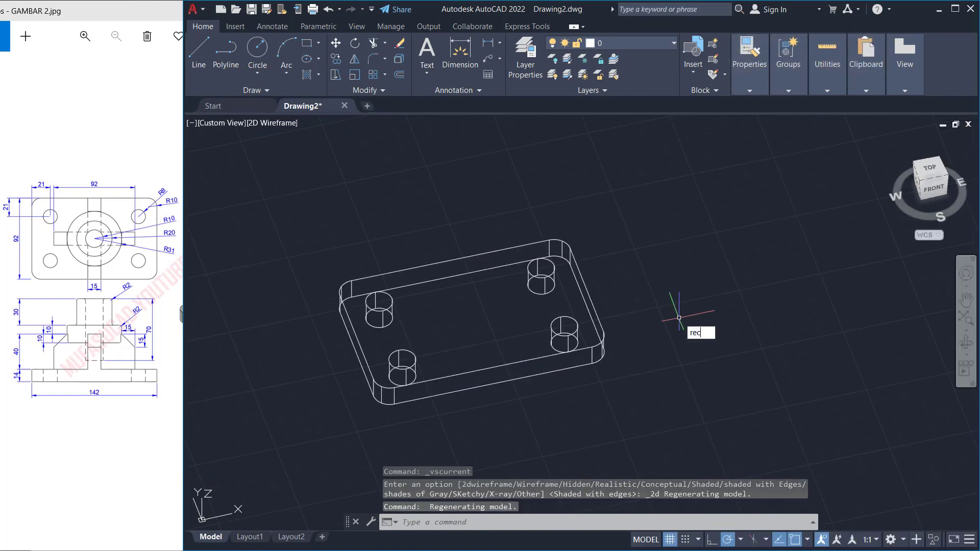
# - Draw a 15 by 92 rectangle beside the plate
pyautogui.press('Return')
pyautogui.click(648, 237)
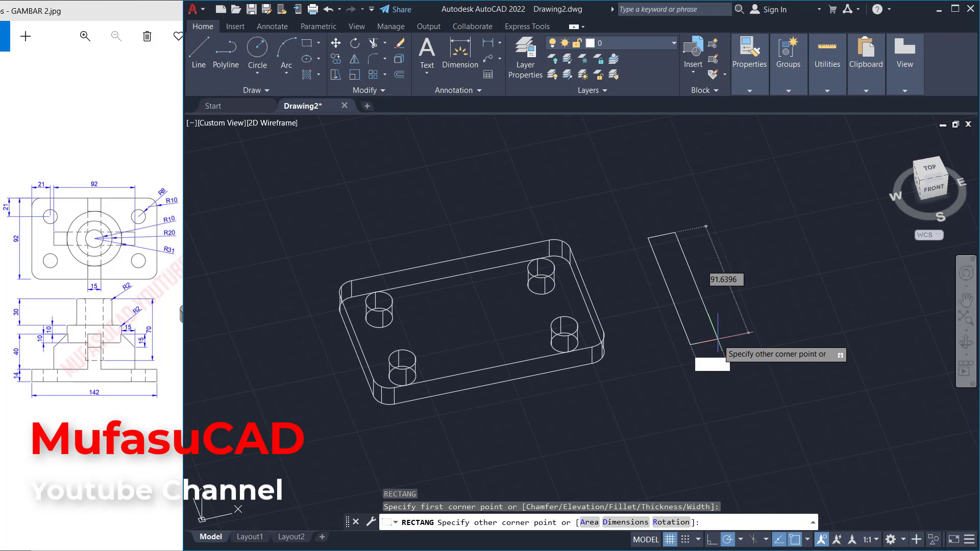
pyautogui.write('15')
pyautogui.press('Tab')
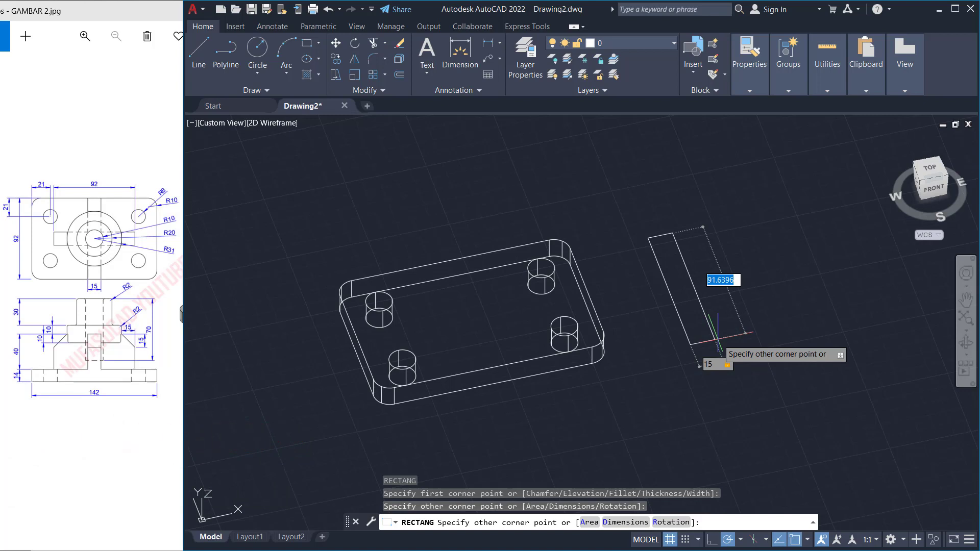
pyautogui.write('92')
pyautogui.press('Return')
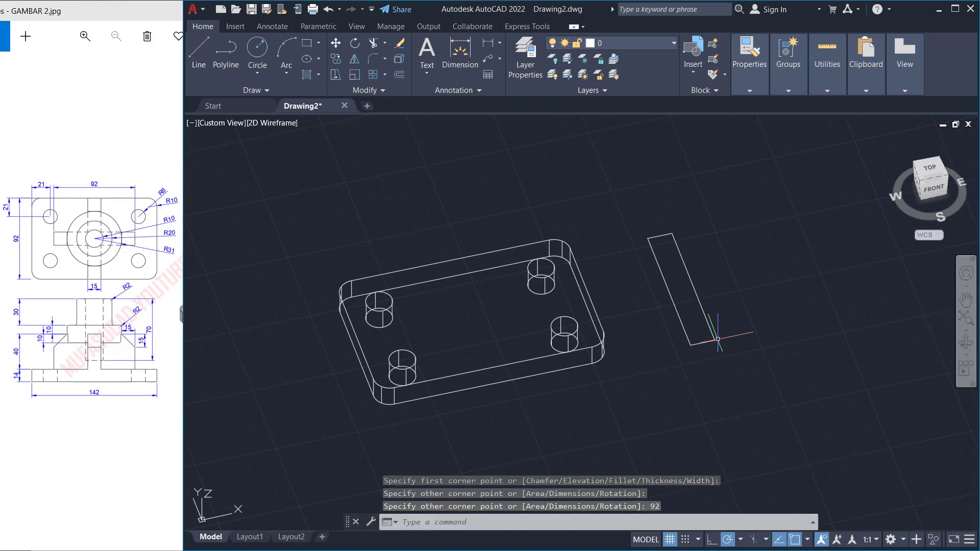
# - Rotate a copy of the rectangle 90° about its centre to form a cross
pyautogui.write('RO')
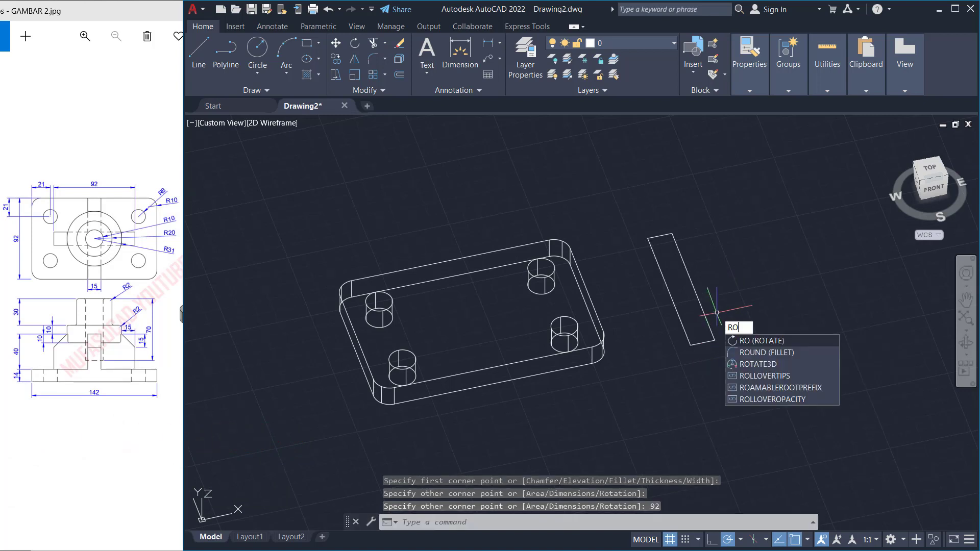
pyautogui.press('Return')
pyautogui.click(715, 276)
pyautogui.click(663, 313)
pyautogui.press('Return')
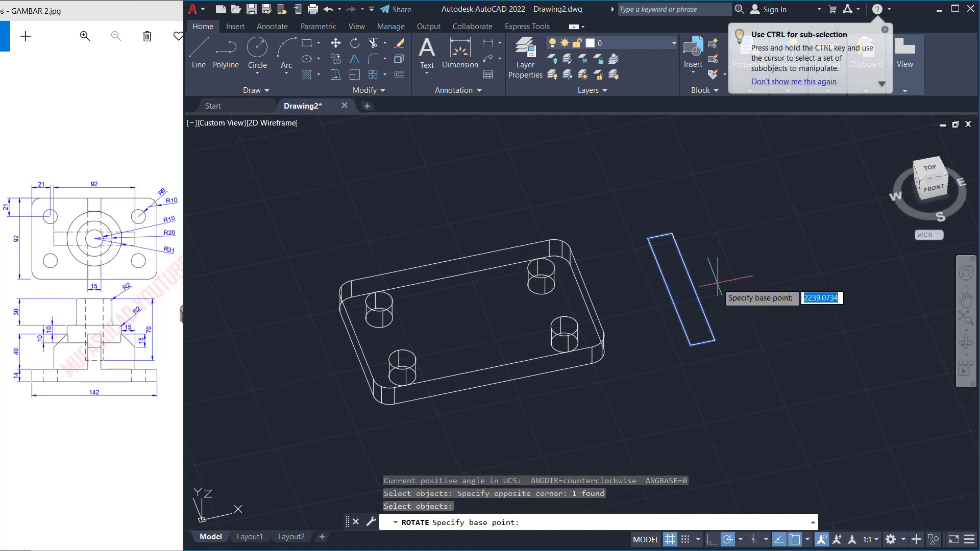
pyautogui.click(682, 288)
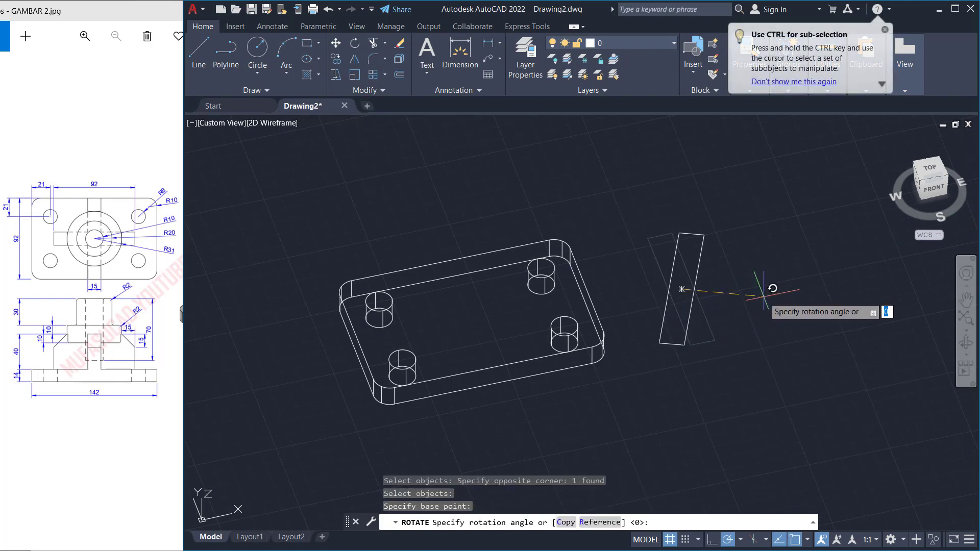
pyautogui.write('c')
pyautogui.press('Return')
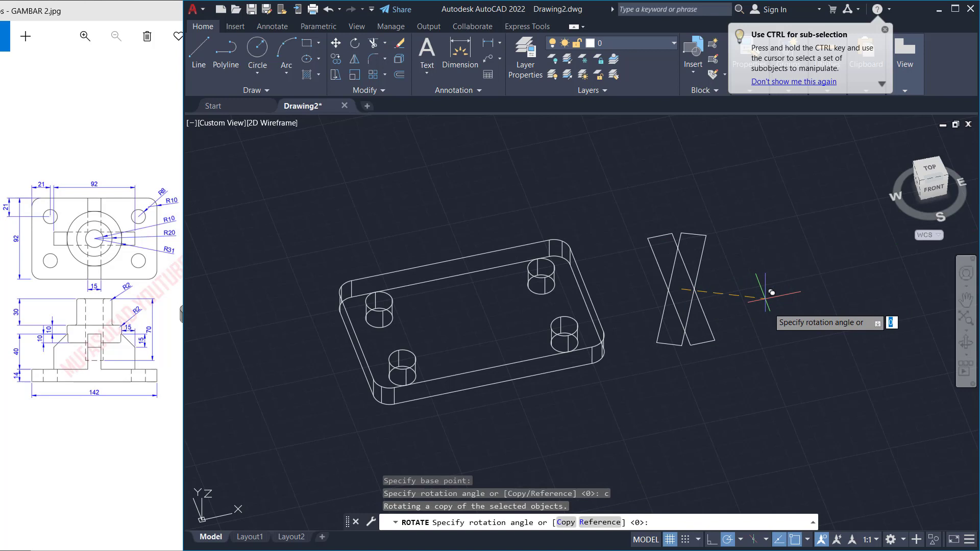
pyautogui.click(714, 377)
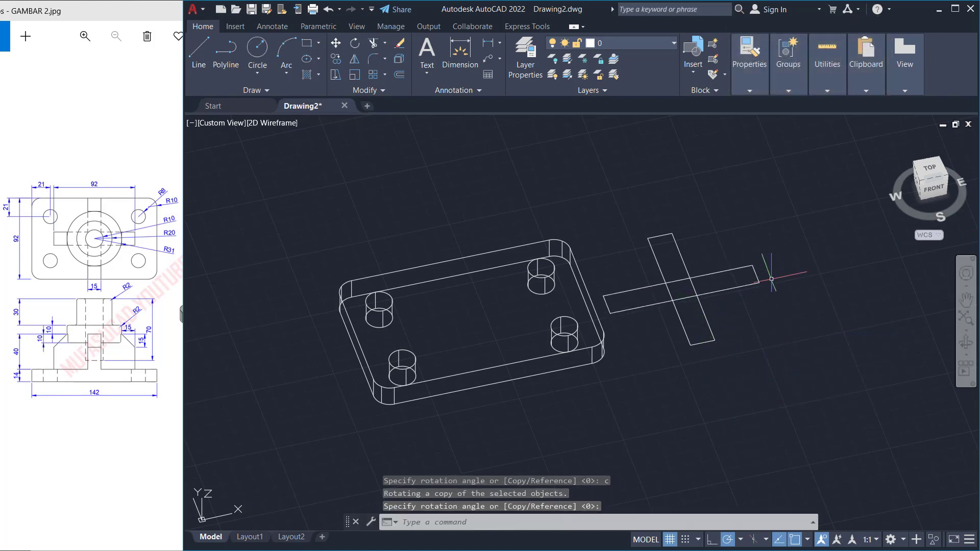
pyautogui.moveTo(722, 247); pyautogui.dragTo(745, 235, button='middle')
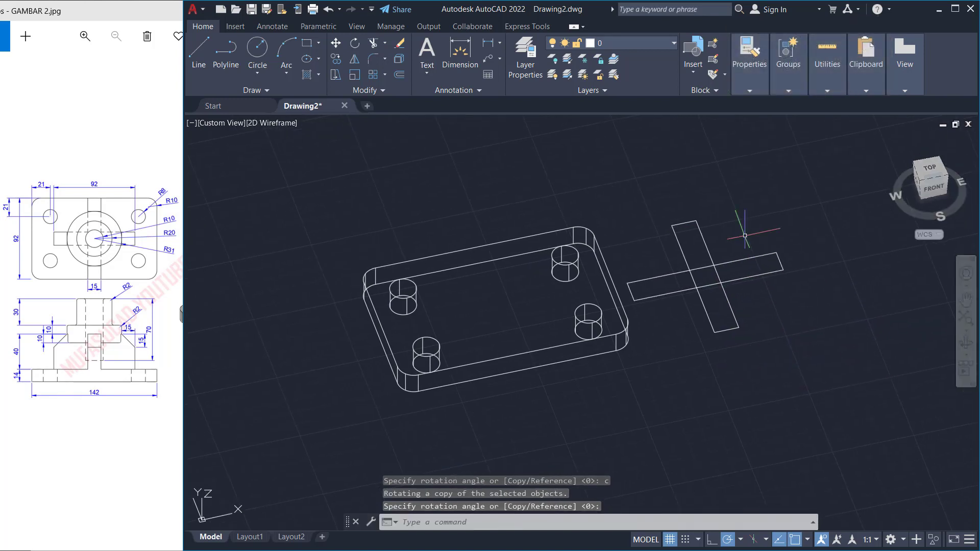
# - Select both cross rectangles to move them
pyautogui.press('Return')
pyautogui.click(768, 220)
pyautogui.click(722, 273)
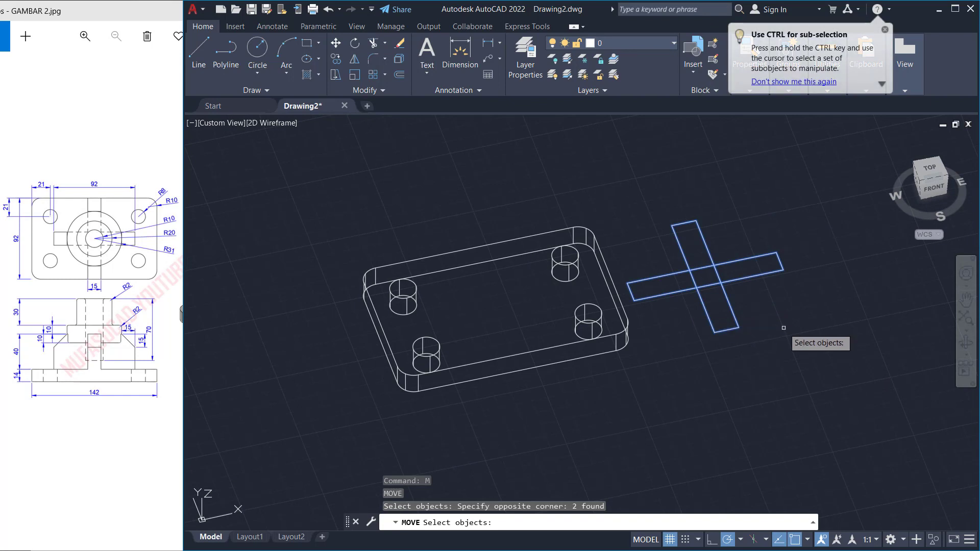
# - Move the cross from its centre point to the plate's centre
pyautogui.press('Return')
pyautogui.click(722, 288)
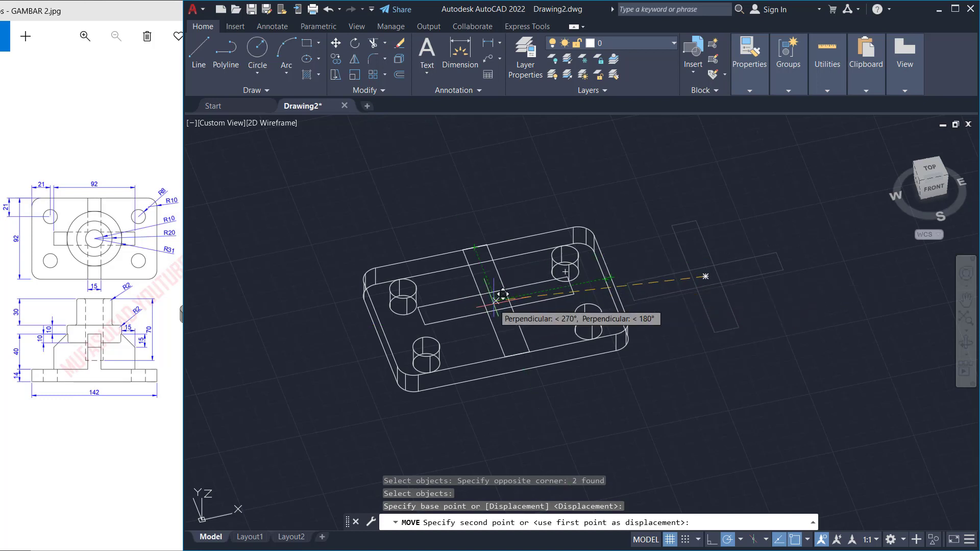
pyautogui.click(497, 303)
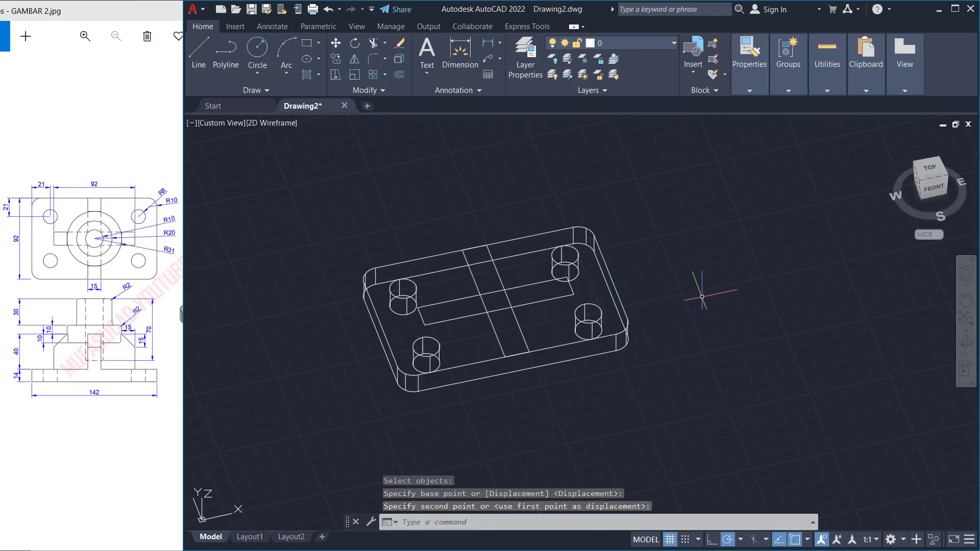
# - Select both centred cross rectangles for extrusion
pyautogui.press('Return')
pyautogui.click(518, 302)
pyautogui.click(494, 301)
pyautogui.press('Return')
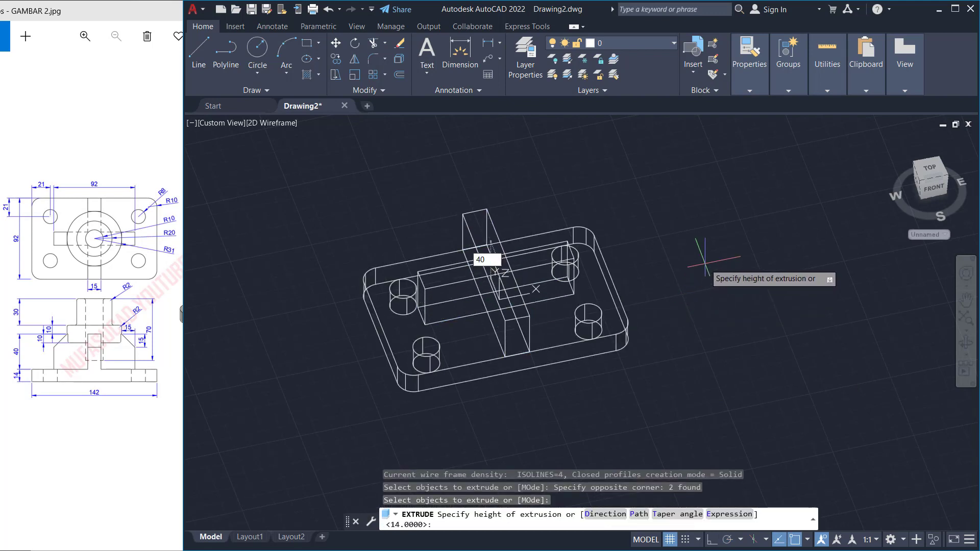
# - Extrude the cross rectangles to a height of 40
pyautogui.write('40')
pyautogui.press('Return')
pyautogui.keyDown('shift'); pyautogui.moveTo(656, 273); pyautogui.dragTo(670, 250, button='middle'); pyautogui.keyUp('shift')
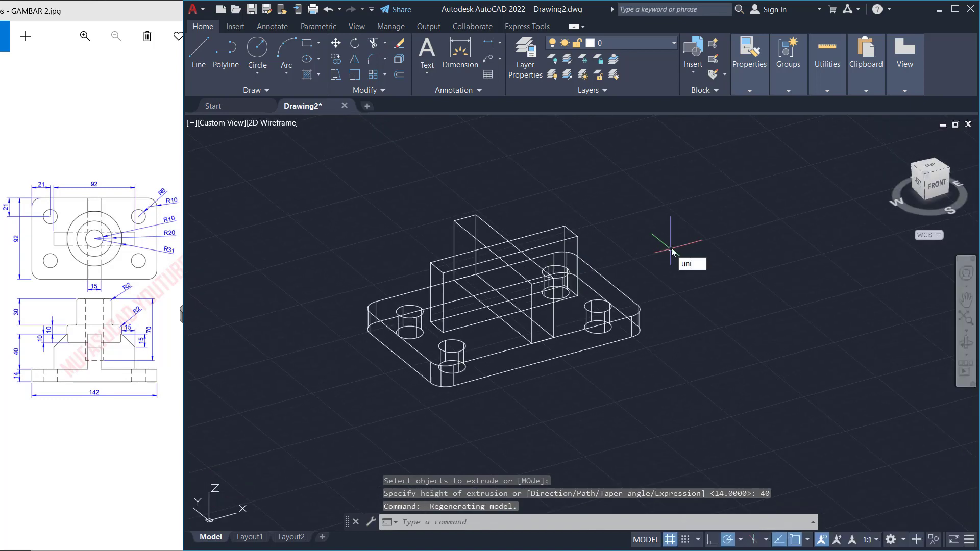
# - Union the plate and both rib blocks selected with a crossing window
pyautogui.press('Return')
pyautogui.click(679, 201)
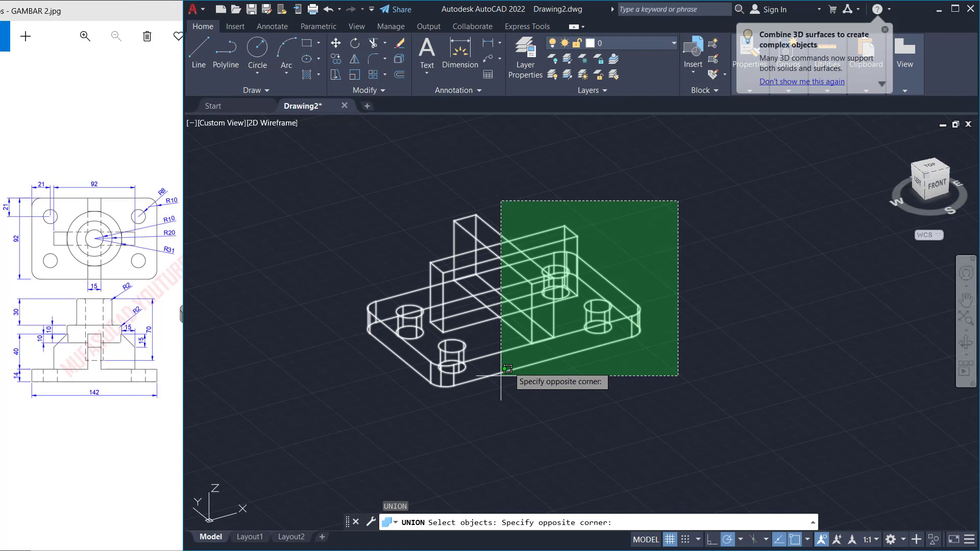
pyautogui.click(472, 407)
pyautogui.press('Return')
pyautogui.moveTo(697, 360)
pyautogui.keyDown('shift'); pyautogui.mouseDown(button='middle')
pyautogui.moveTo(665, 306)
pyautogui.moveTo(694, 331)
pyautogui.moveTo(685, 343)
pyautogui.moveTo(693, 356)
pyautogui.moveTo(700, 308)
pyautogui.moveTo(691, 332)
pyautogui.mouseUp(button='middle'); pyautogui.keyUp('shift')
pyautogui.scroll(5, 536, 276)
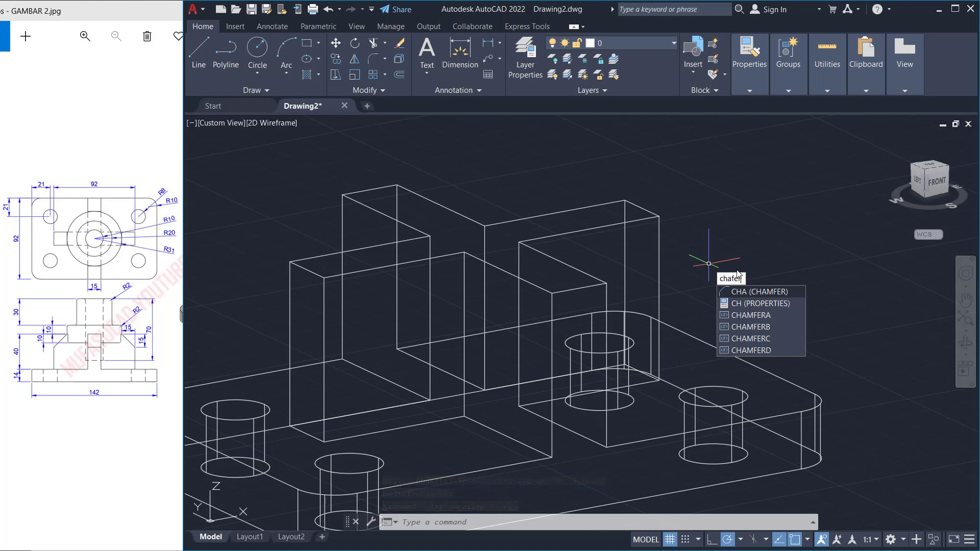
# - Start CHAMFEREDGE with both chamfer distances set to 15
pyautogui.write('e')
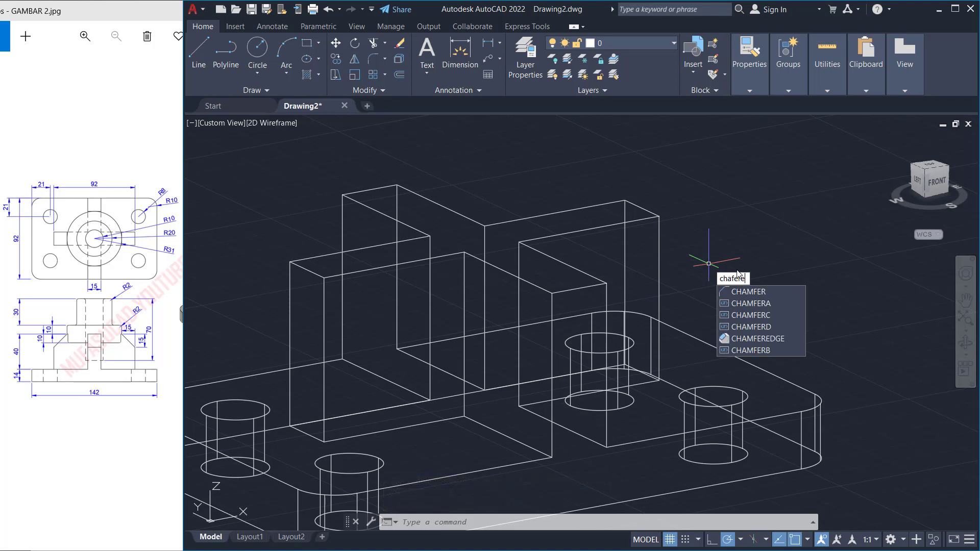
pyautogui.click(749, 338)
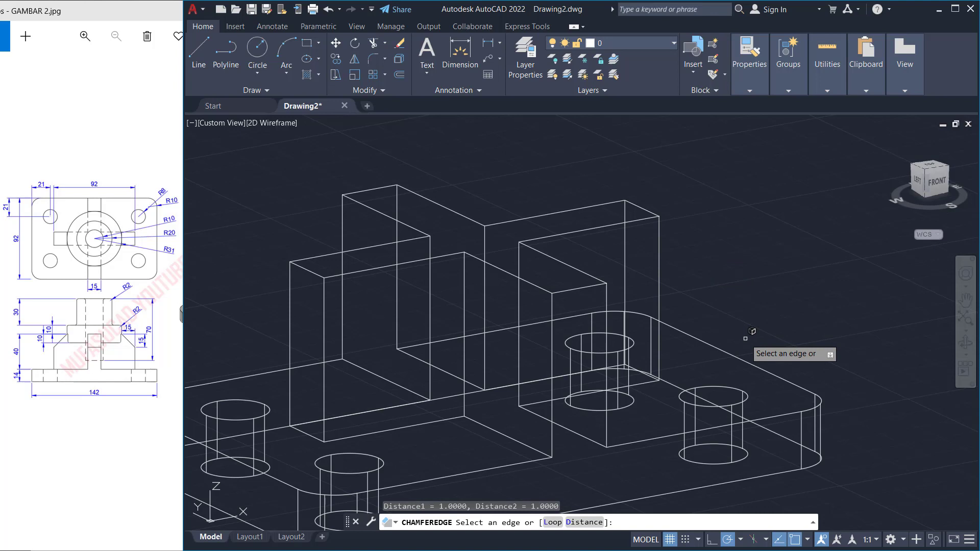
pyautogui.write('d')
pyautogui.press('Return')
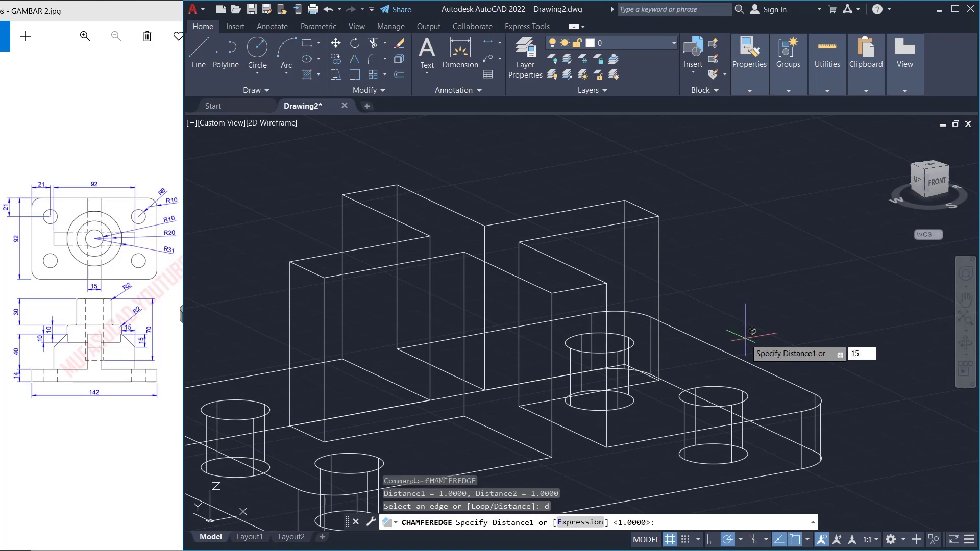
pyautogui.press('Return')
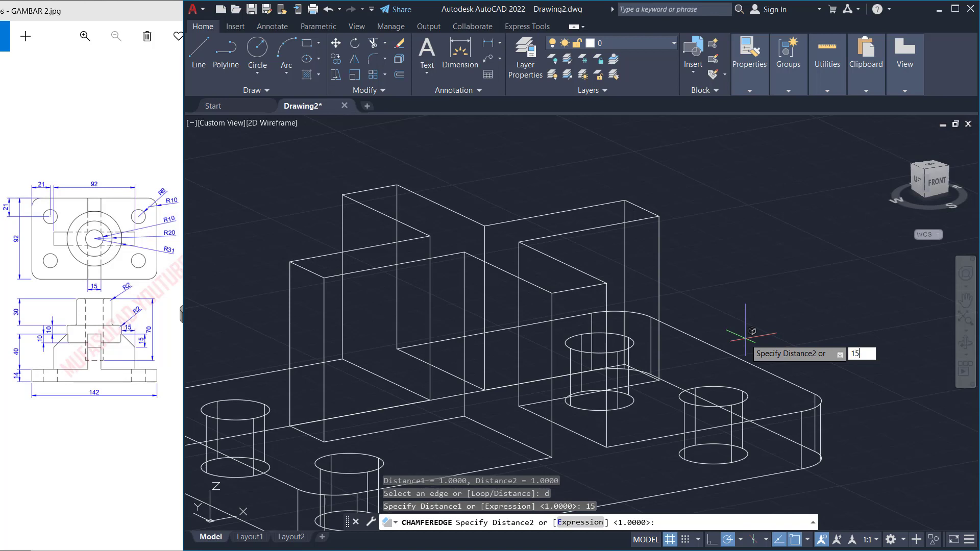
pyautogui.press('Return')
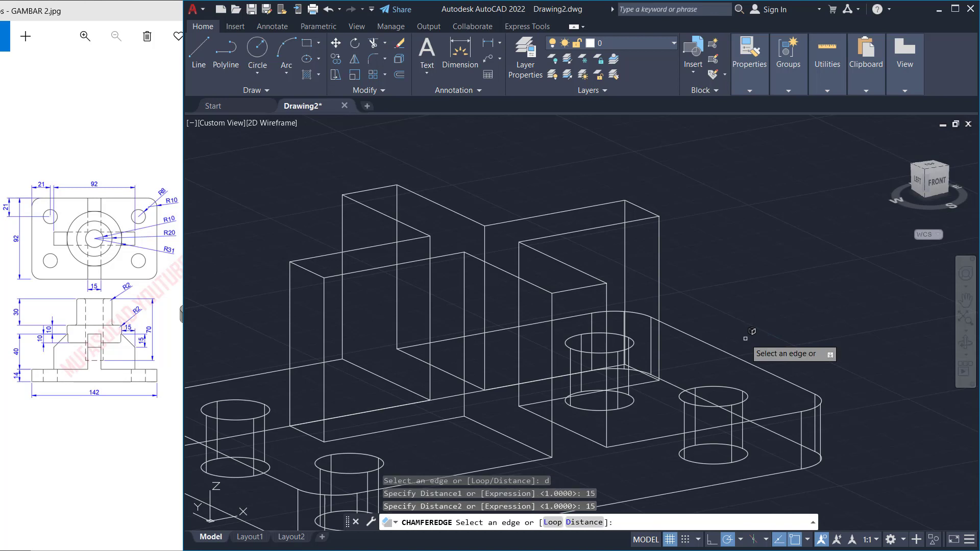
# - Chamfer three top edges of the front and left rib blocks 15 by 15
pyautogui.click(576, 290)
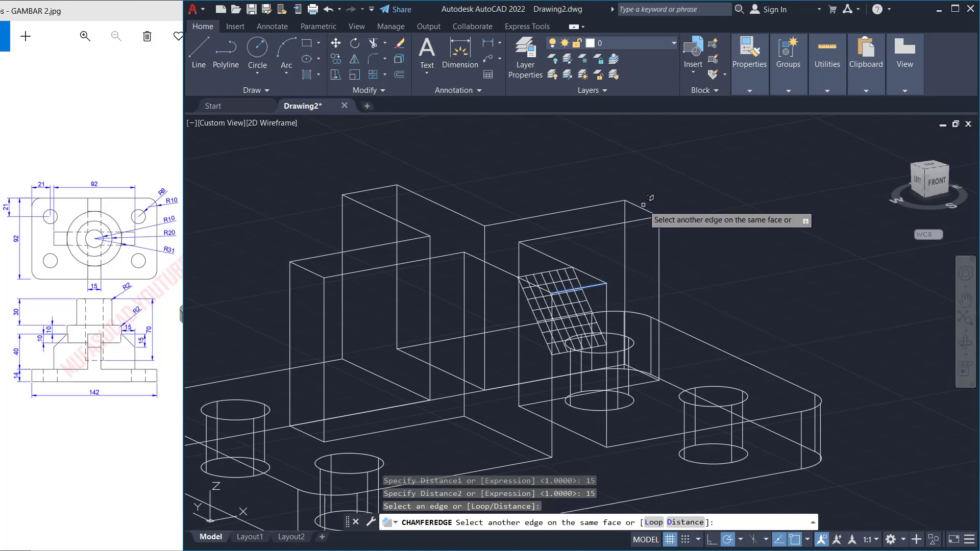
pyautogui.click(381, 187)
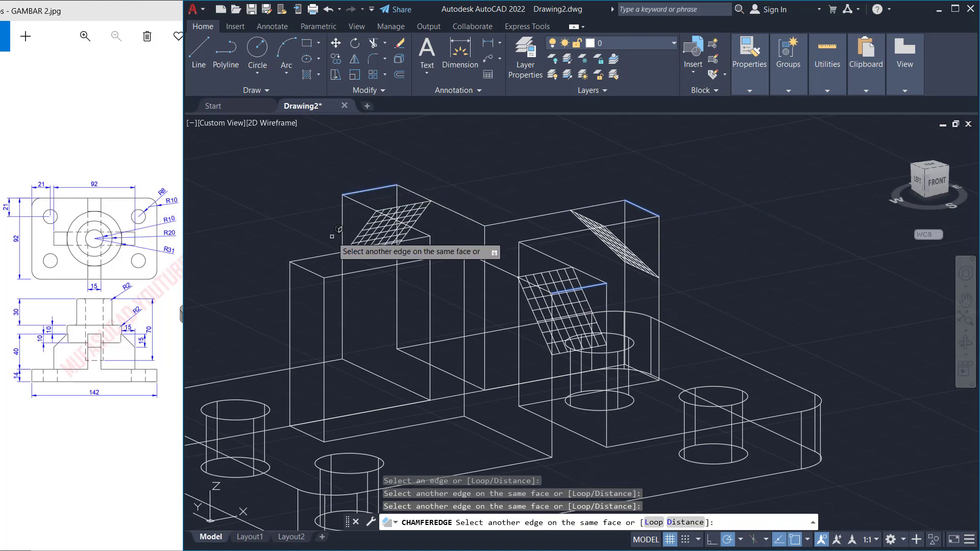
pyautogui.click(313, 267)
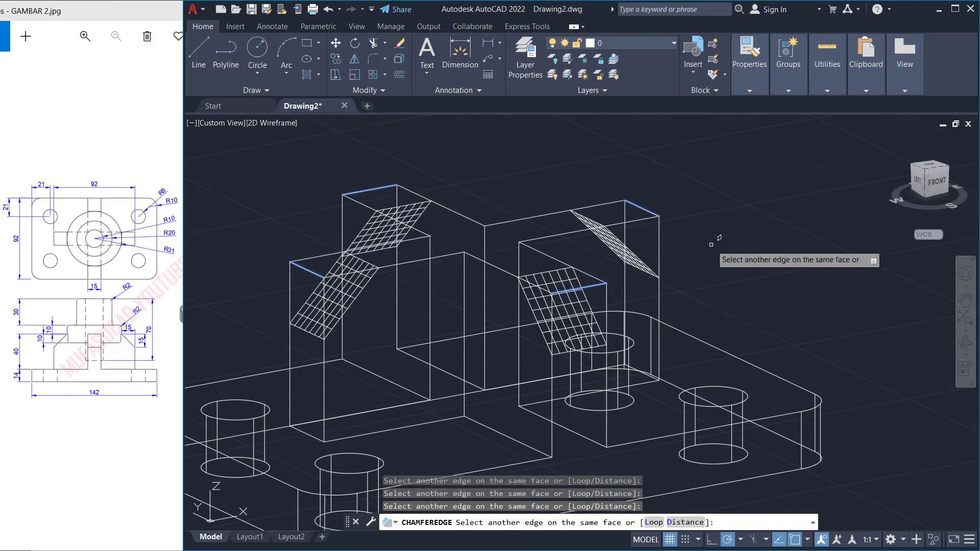
pyautogui.press('Return')
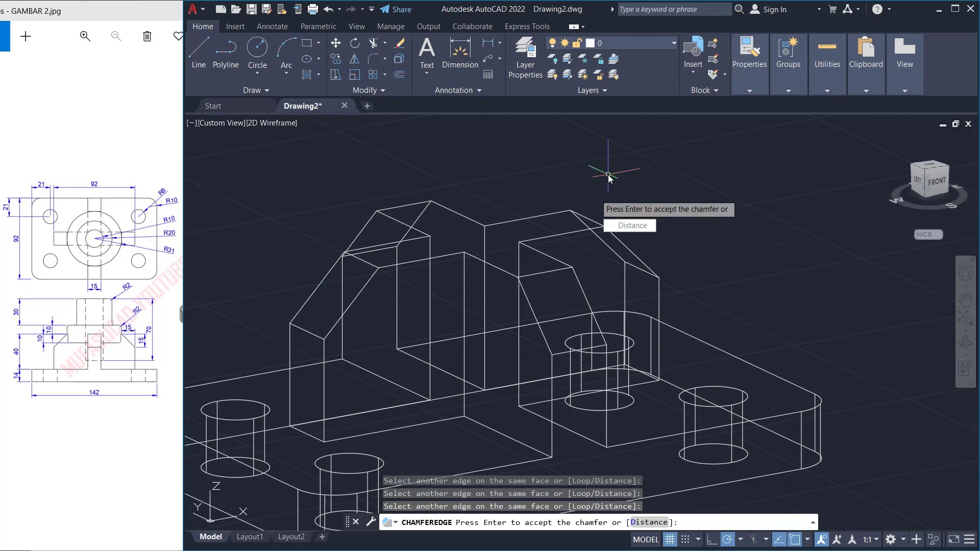
pyautogui.press('Return')
pyautogui.click(274, 123)
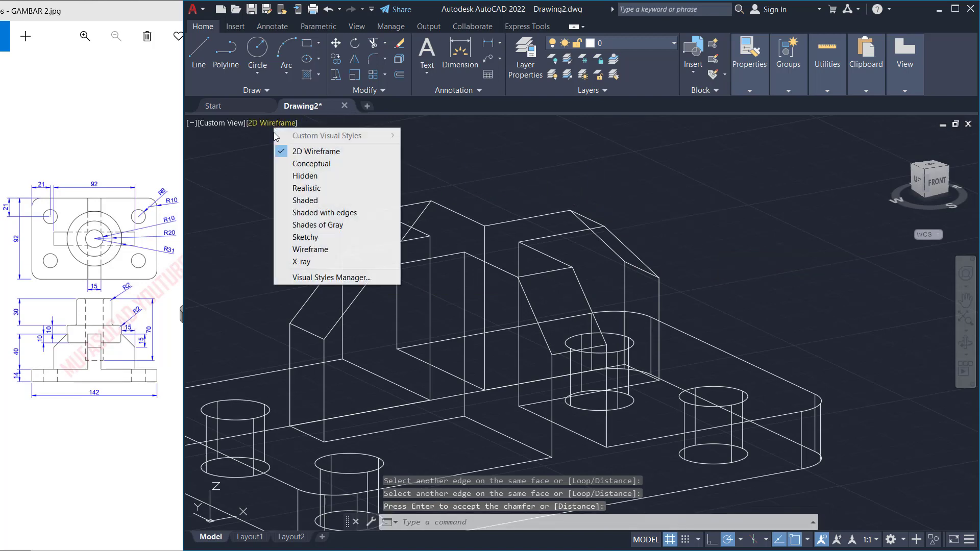
# - Switch the visual style to Shaded with edges and view the part from another side
pyautogui.click(340, 214)
pyautogui.keyDown('shift'); pyautogui.moveTo(607, 291); pyautogui.dragTo(681, 271, button='middle'); pyautogui.keyUp('shift')
pyautogui.press('Return')
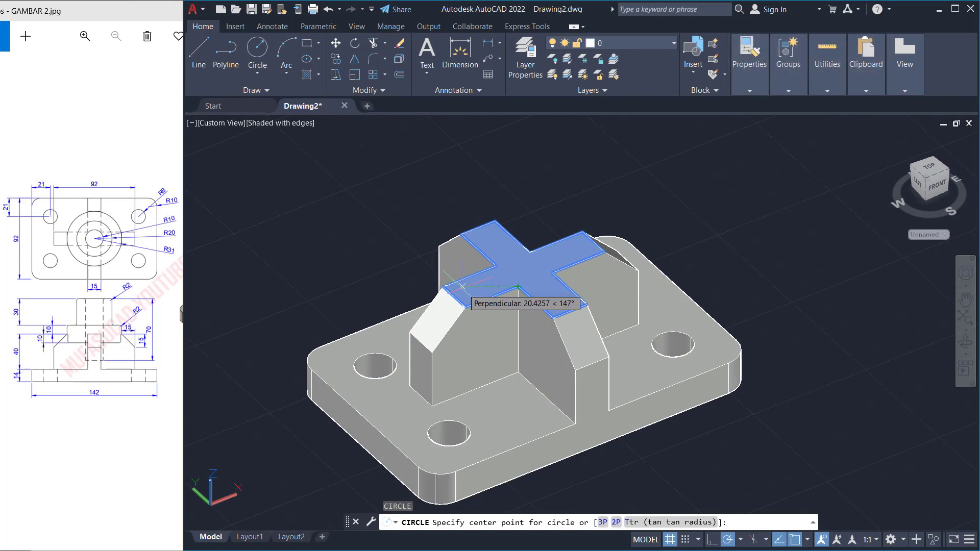
# - Draw a radius-31 circle at the cross rib top's midpoint and extrude it 10 high
pyautogui.click(523, 269)
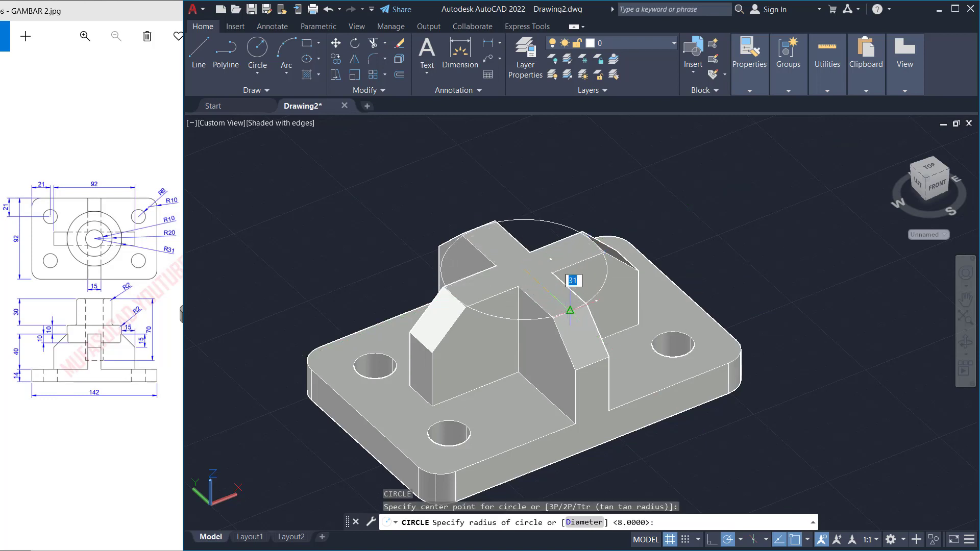
pyautogui.click(570, 310)
pyautogui.moveTo(696, 222); pyautogui.dragTo(708, 251, button='middle')
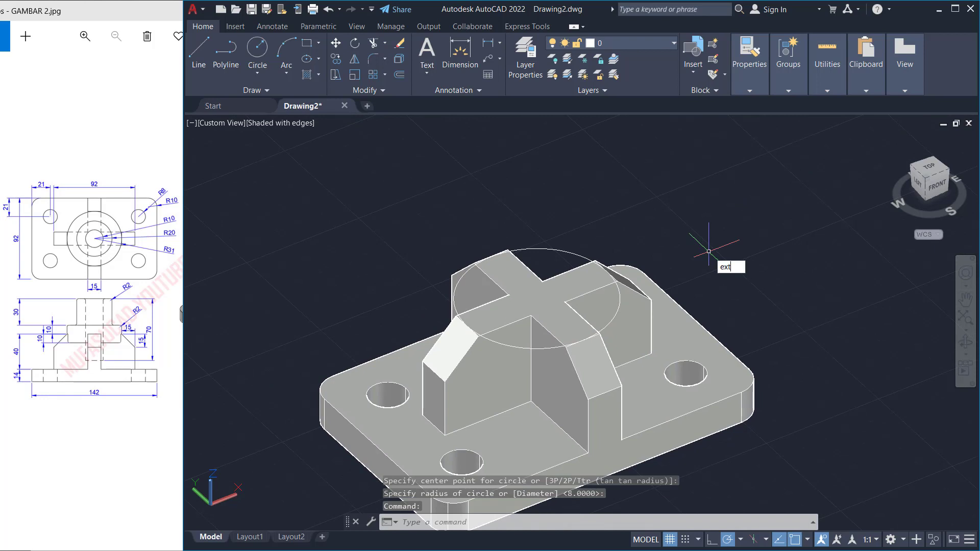
pyautogui.press('Return')
pyautogui.click(618, 307)
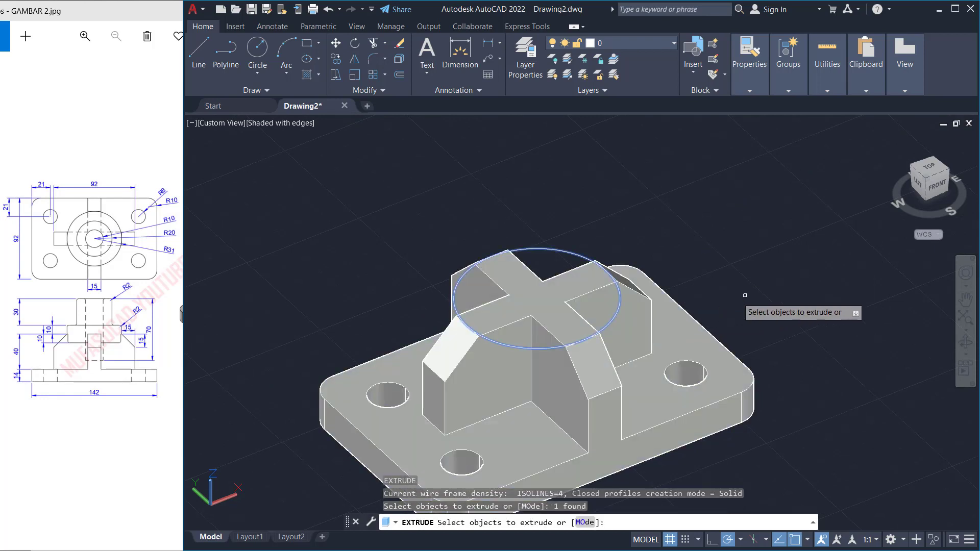
pyautogui.press('Return')
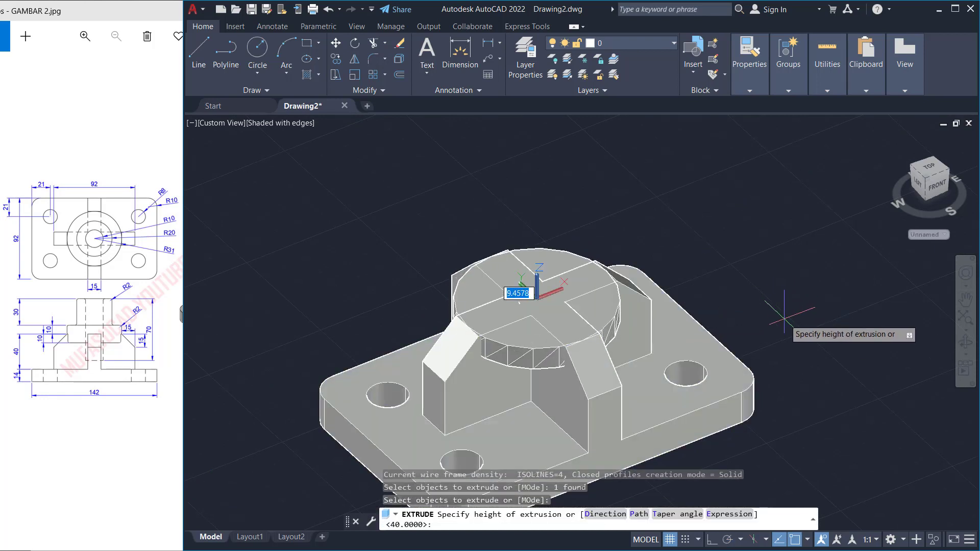
pyautogui.write('10')
pyautogui.press('Return')
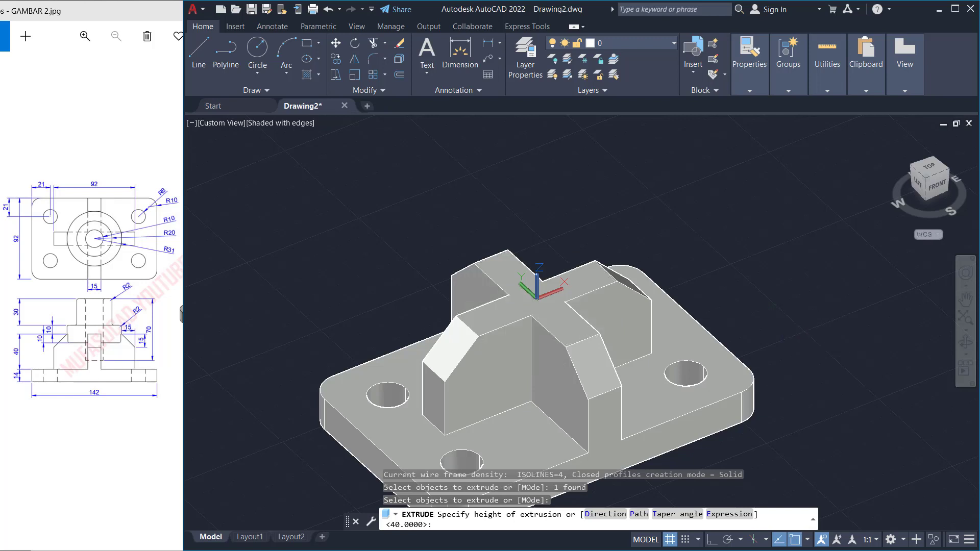
# - Extrude the disc's top face up a further 10
pyautogui.press('Return')
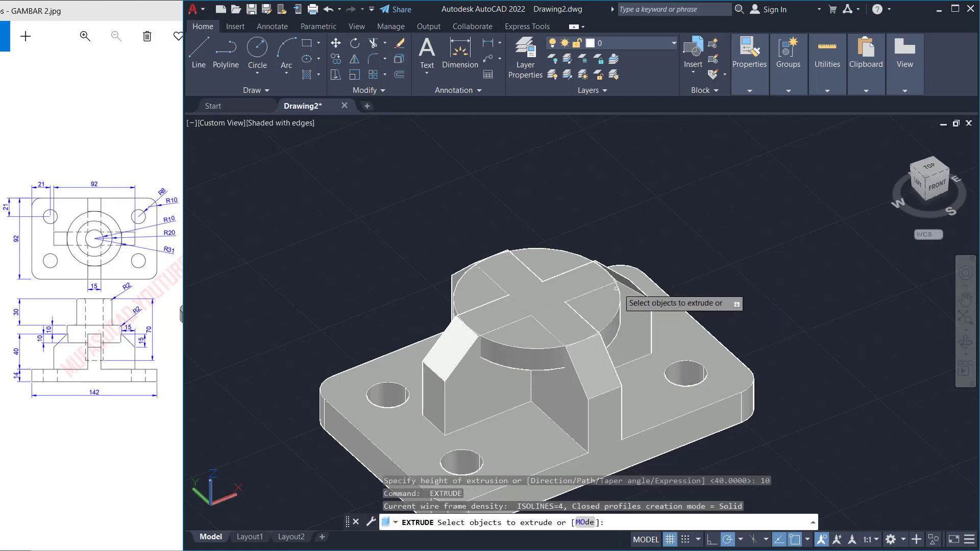
pyautogui.click(596, 304)
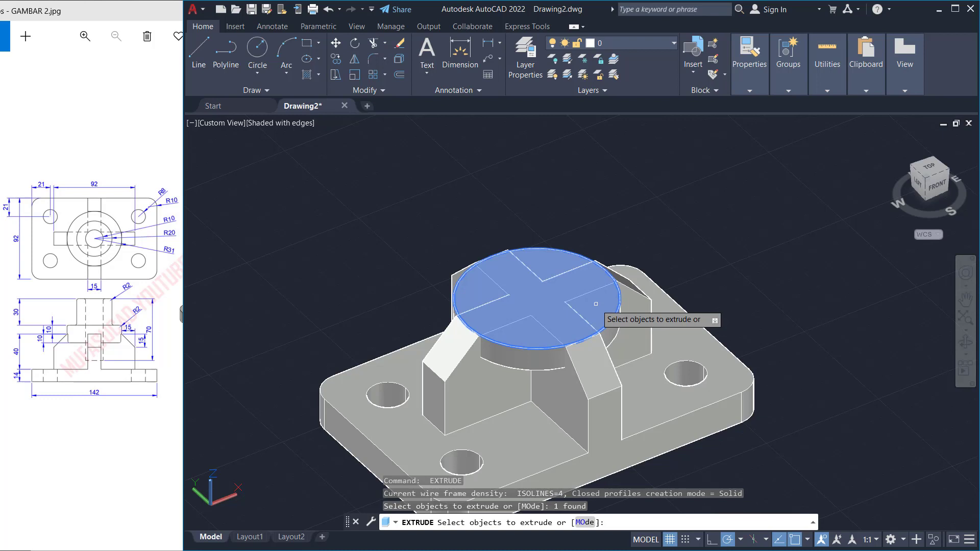
pyautogui.press('Return')
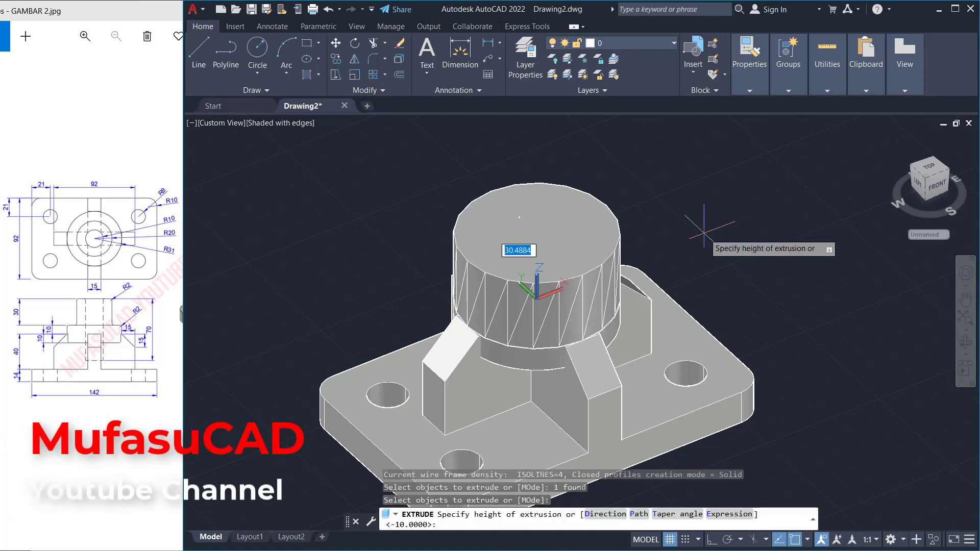
pyautogui.press('Return')
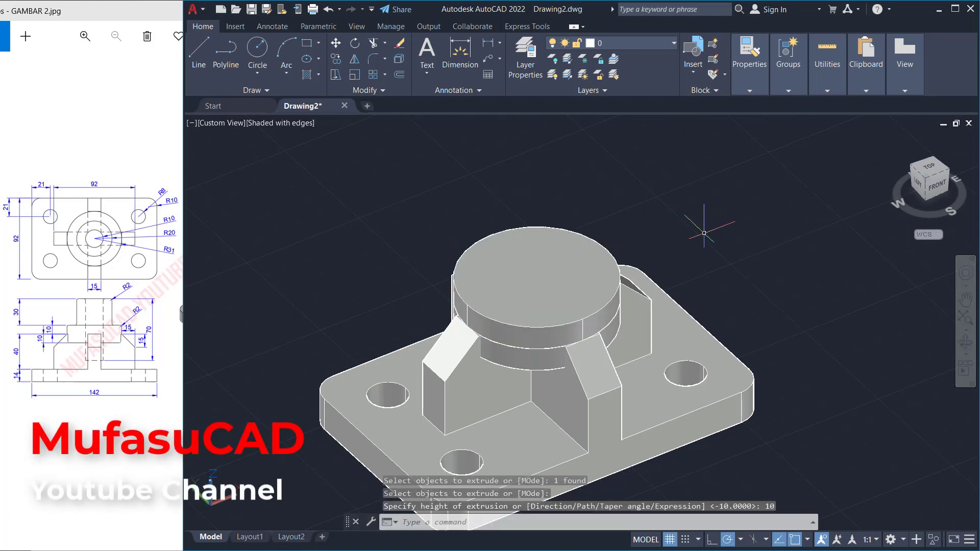
# - Draw a radius-20 circle centred on the disc top
pyautogui.write('c')
pyautogui.press('Return')
pyautogui.click(537, 277)
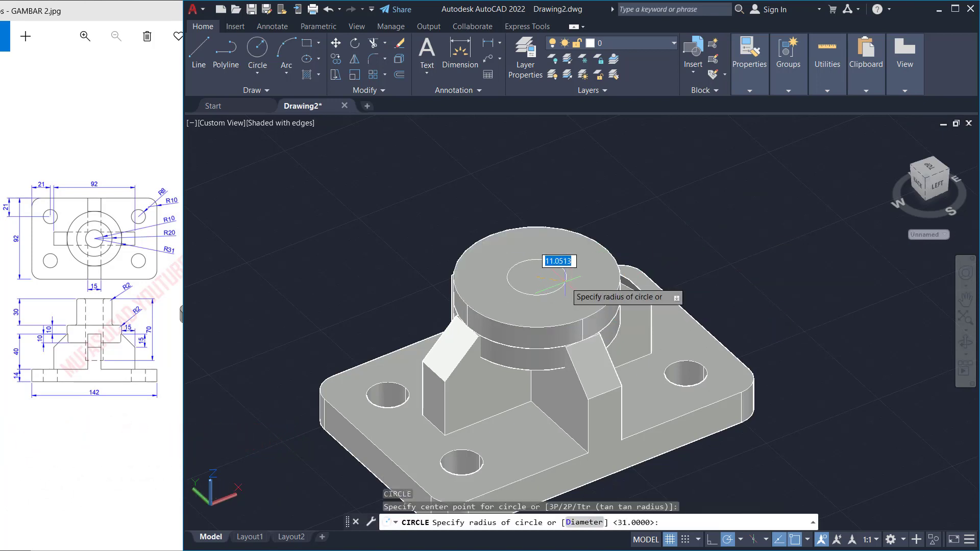
pyautogui.write('20')
pyautogui.press('Return')
# - Extrude the last-drawn radius-20 circle 30 units into a cylinder
pyautogui.write('EXT')
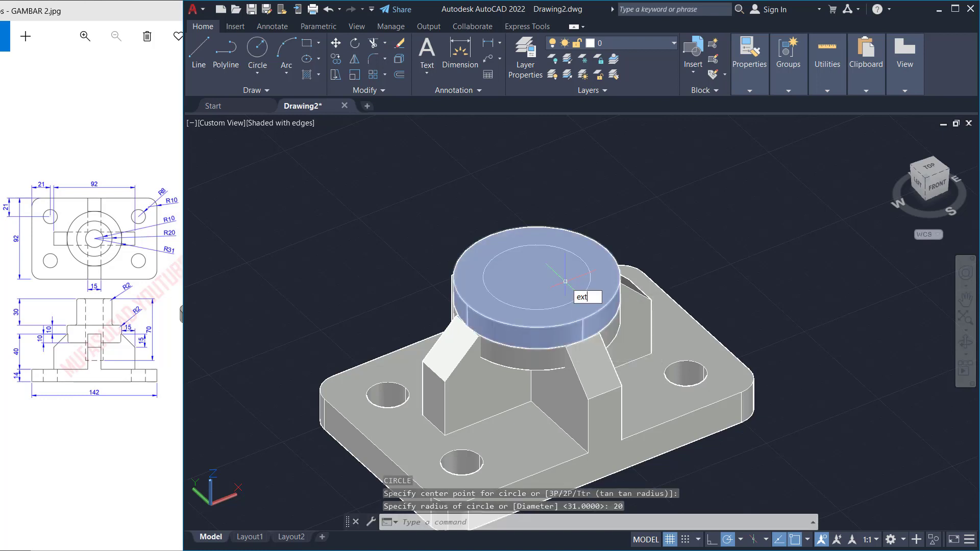
pyautogui.press('Return')
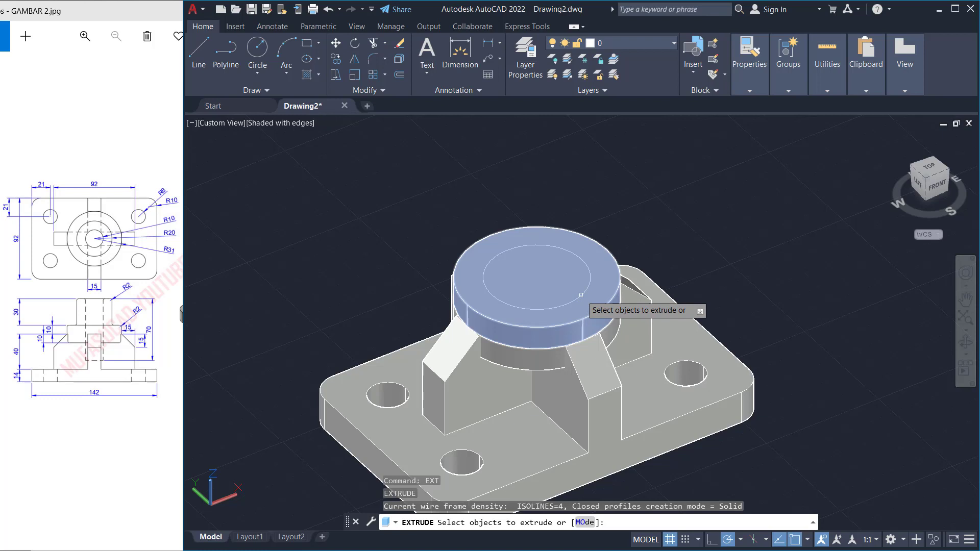
pyautogui.write('l')
pyautogui.press('Return')
pyautogui.press('Return')
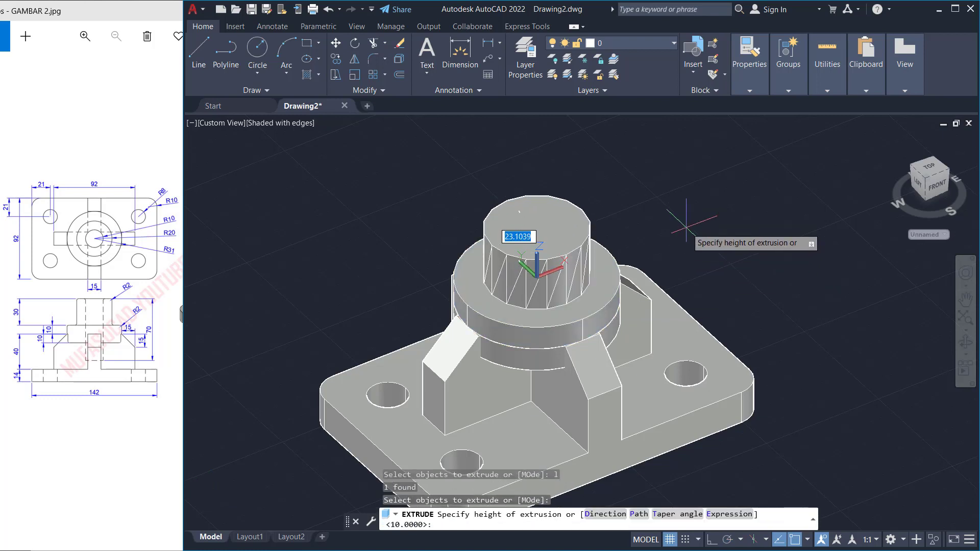
pyautogui.press('Return')
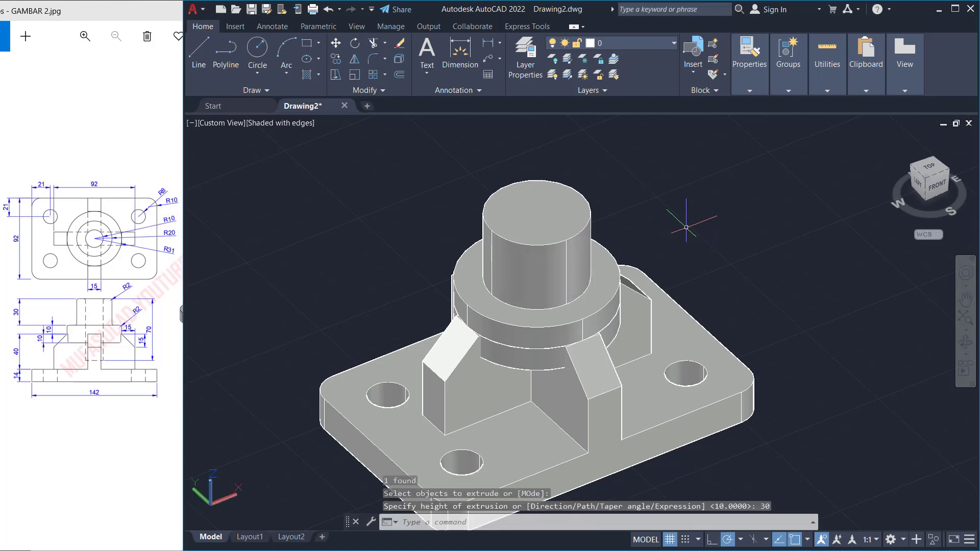
pyautogui.press('Return')
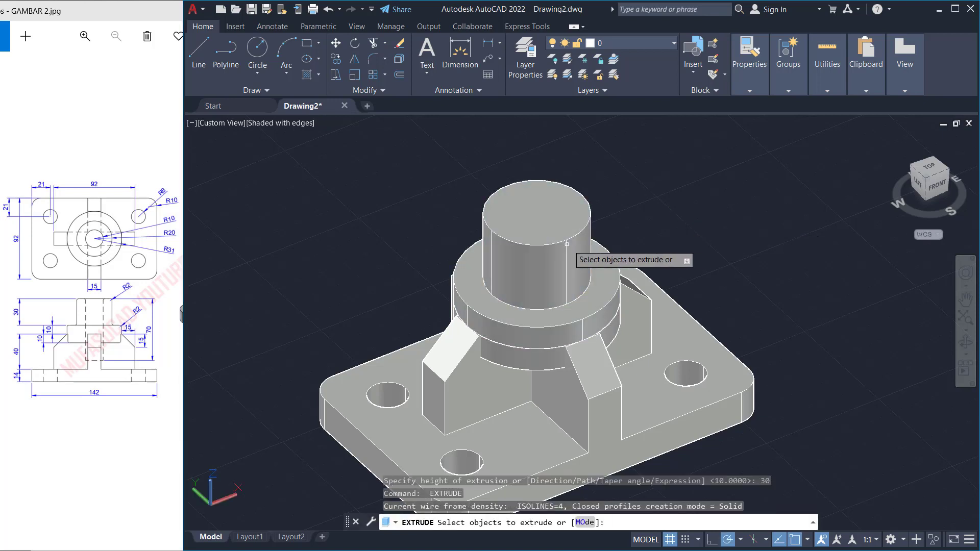
pyautogui.press('Escape')
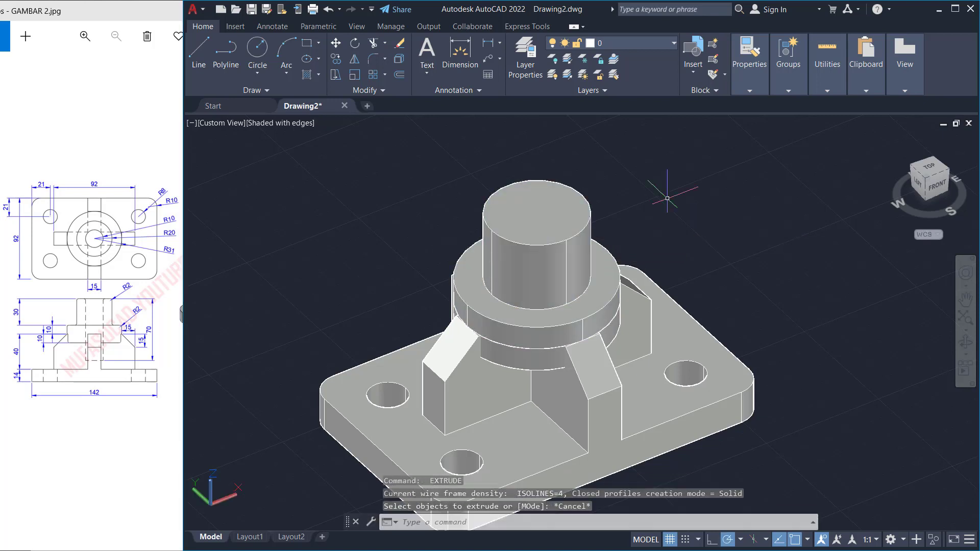
# - Draw a radius-10 circle at the column top's centre and extrude it 70 down through the part
pyautogui.write('c')
pyautogui.press('Return')
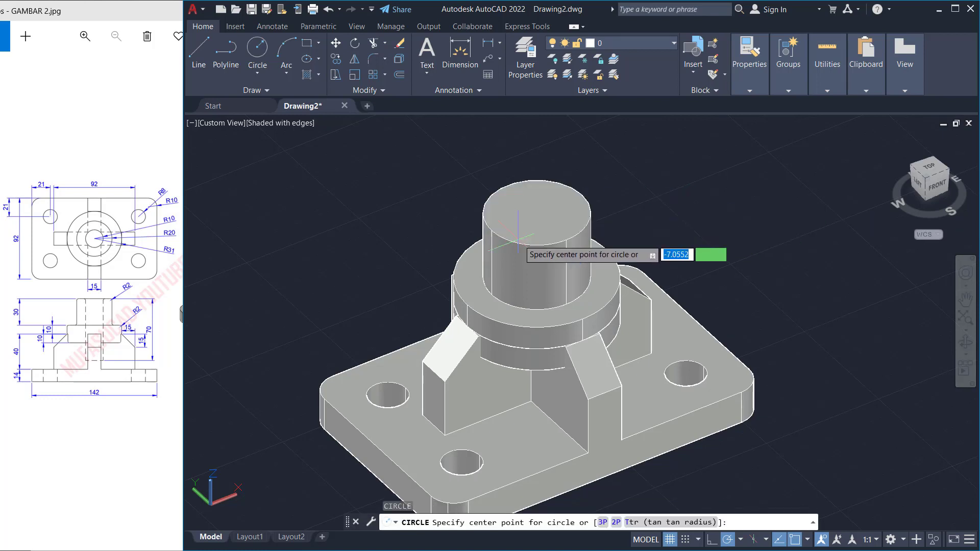
pyautogui.click(543, 221)
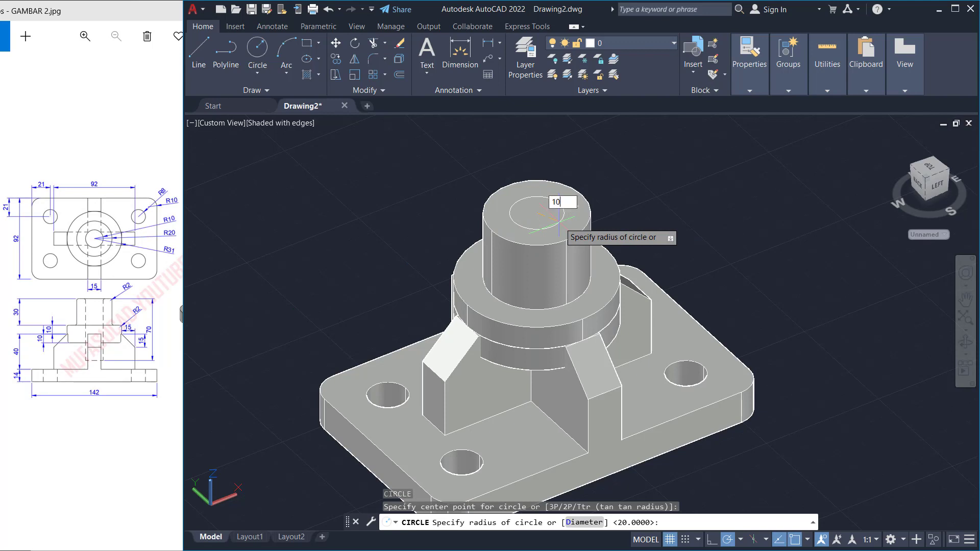
pyautogui.press('Return')
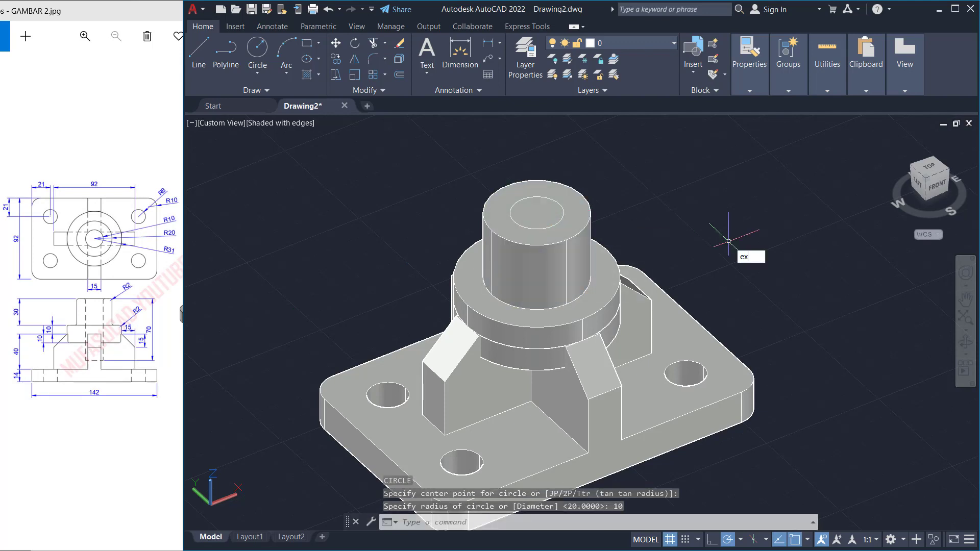
pyautogui.press('Return')
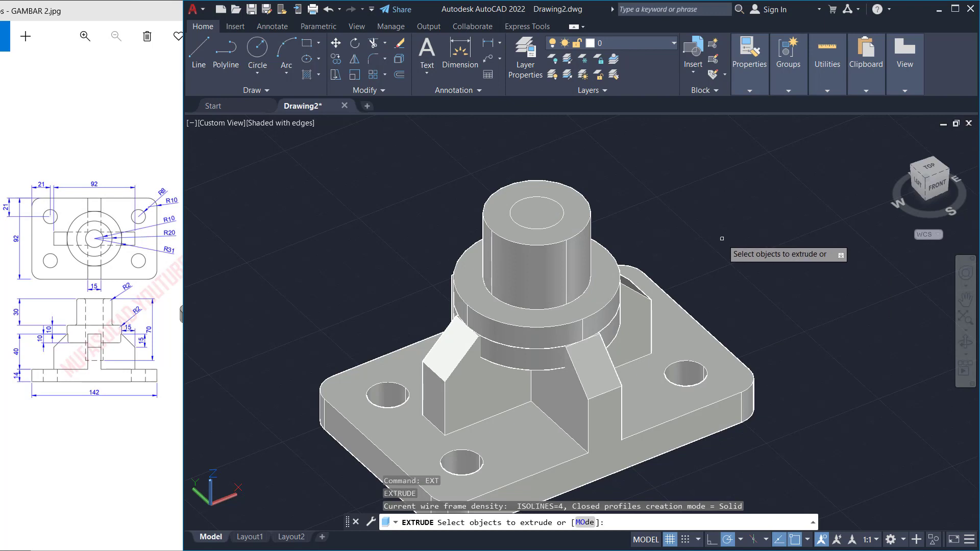
pyautogui.write('l')
pyautogui.press('Return')
pyautogui.press('Return')
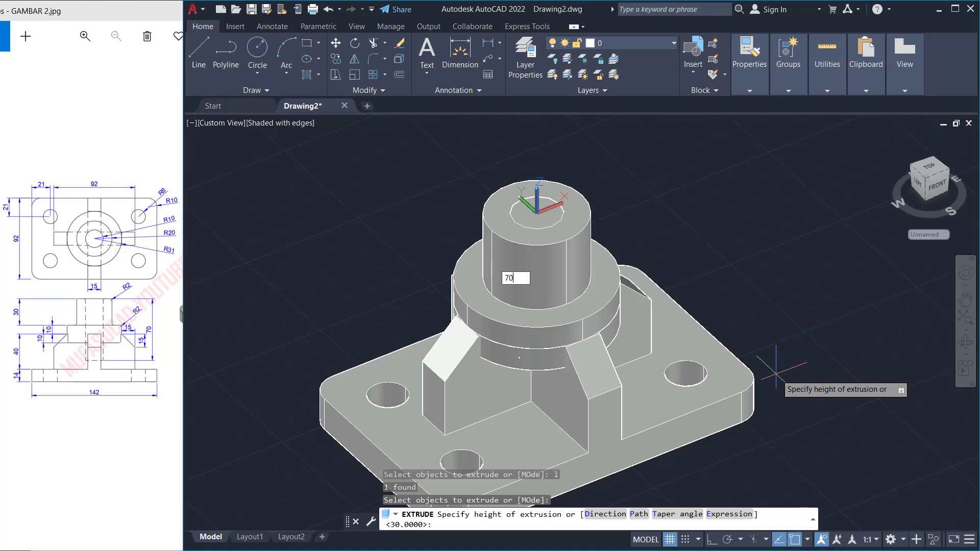
pyautogui.press('Return')
# - In 2D Wireframe, subtract the radius-10 cylinder from the three boss cylinders and the base block
pyautogui.click(275, 122)
pyautogui.click(332, 150)
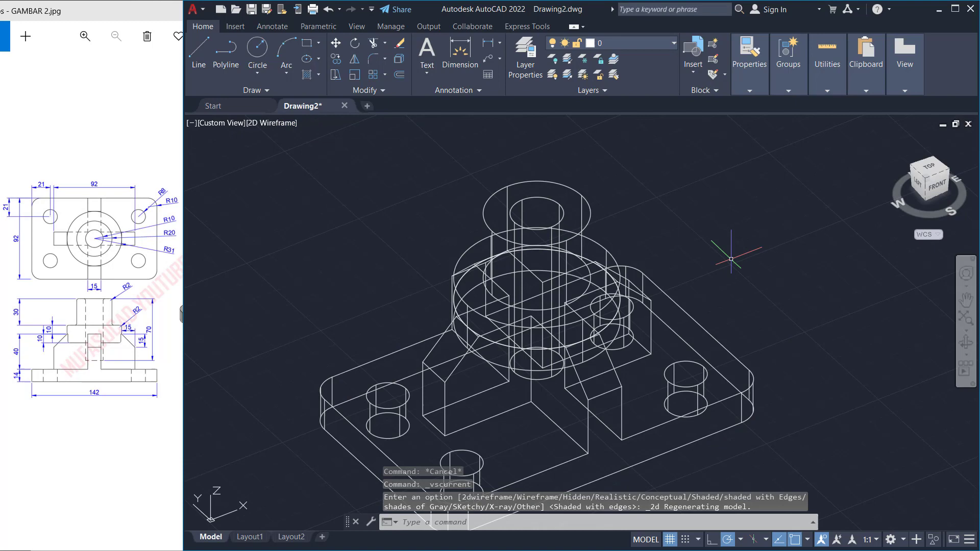
pyautogui.write('su')
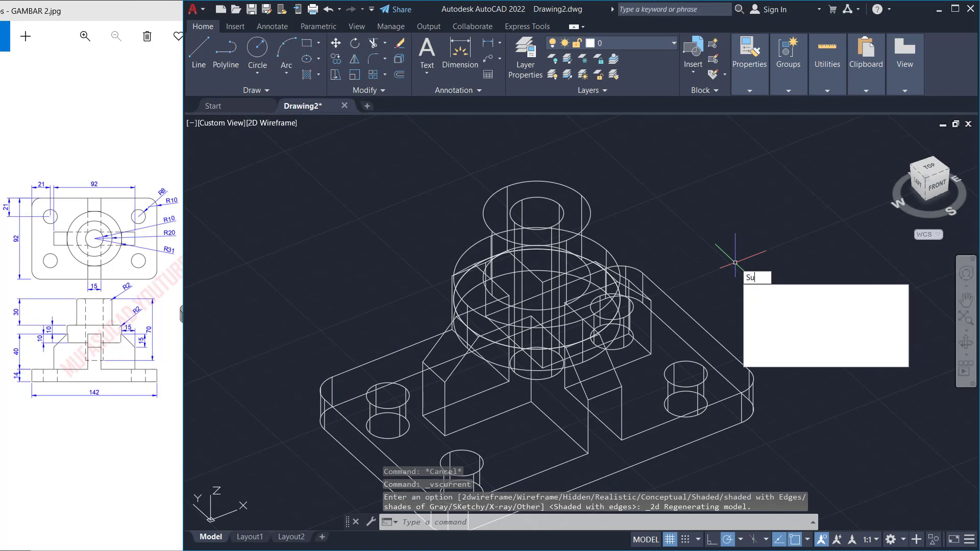
pyautogui.press('Return')
pyautogui.click(592, 210)
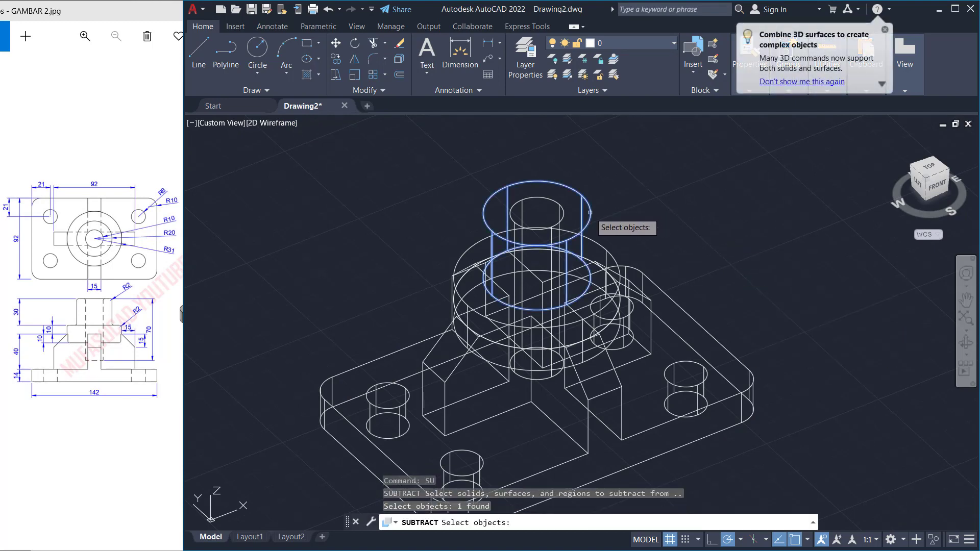
pyautogui.click(610, 253)
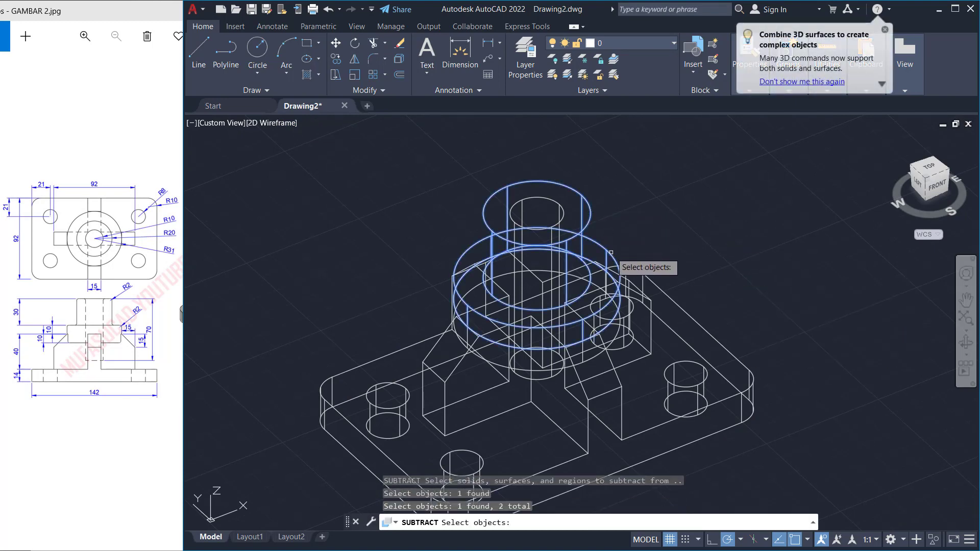
pyautogui.click(594, 357)
pyautogui.click(721, 344)
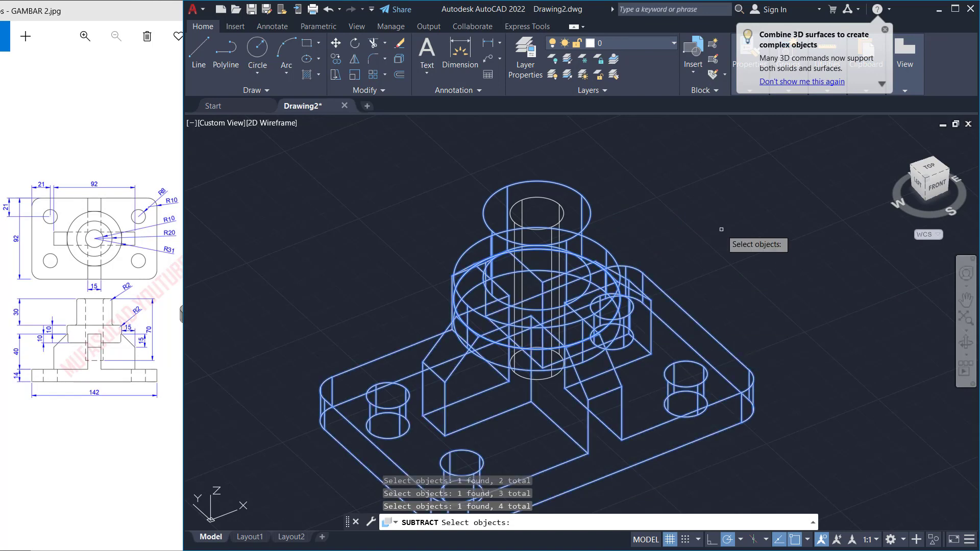
pyautogui.press('Return')
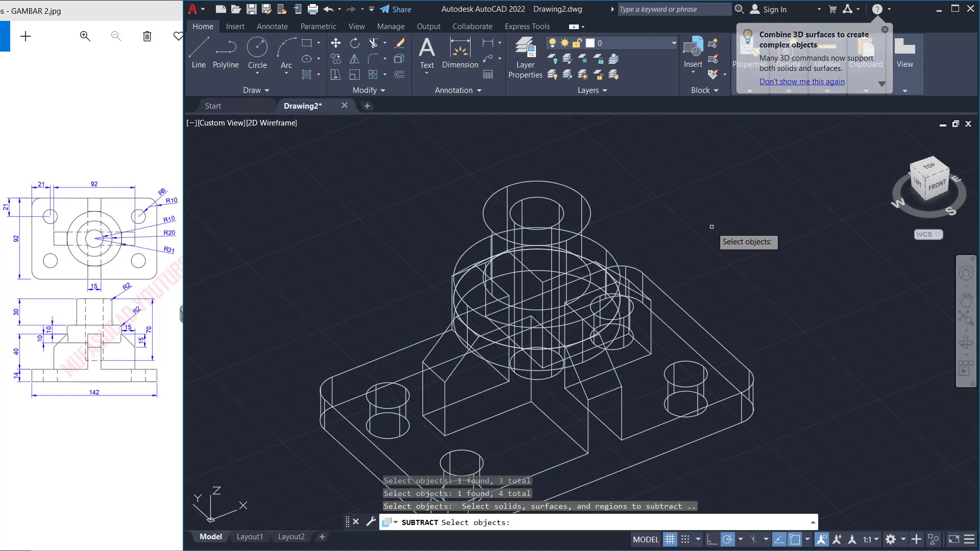
pyautogui.click(563, 214)
pyautogui.press('Return')
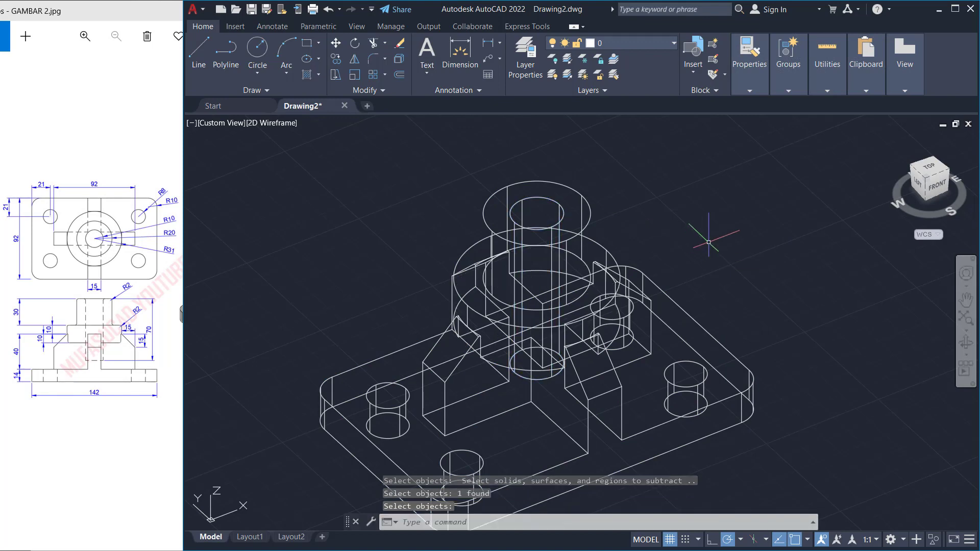
# - Switch the visual style to Shaded with Edges and orbit slightly
pyautogui.click(282, 127)
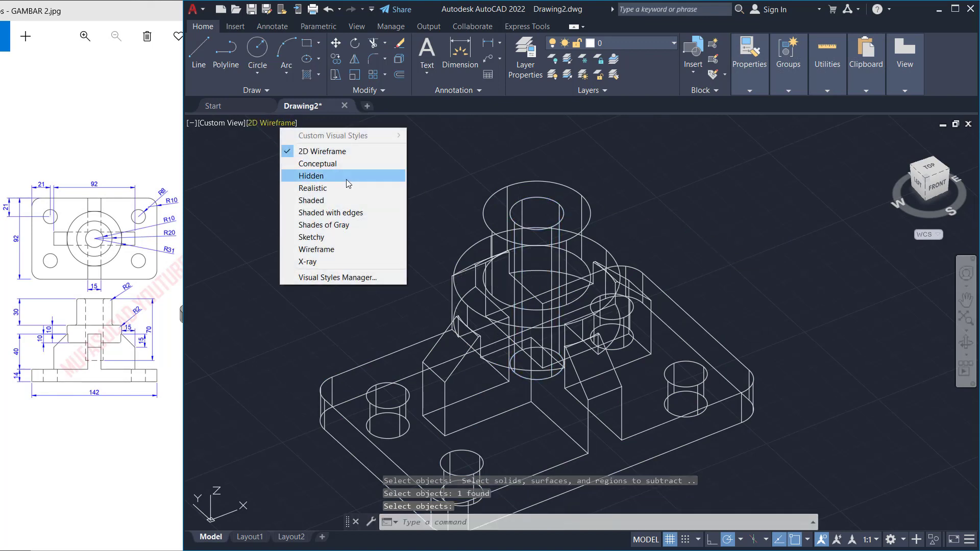
pyautogui.click(343, 212)
pyautogui.moveTo(537, 313)
pyautogui.keyDown('shift'); pyautogui.mouseDown(button='middle')
pyautogui.moveTo(637, 261)
pyautogui.moveTo(638, 196)
pyautogui.mouseUp(button='middle'); pyautogui.keyUp('shift')
pyautogui.write('fille')
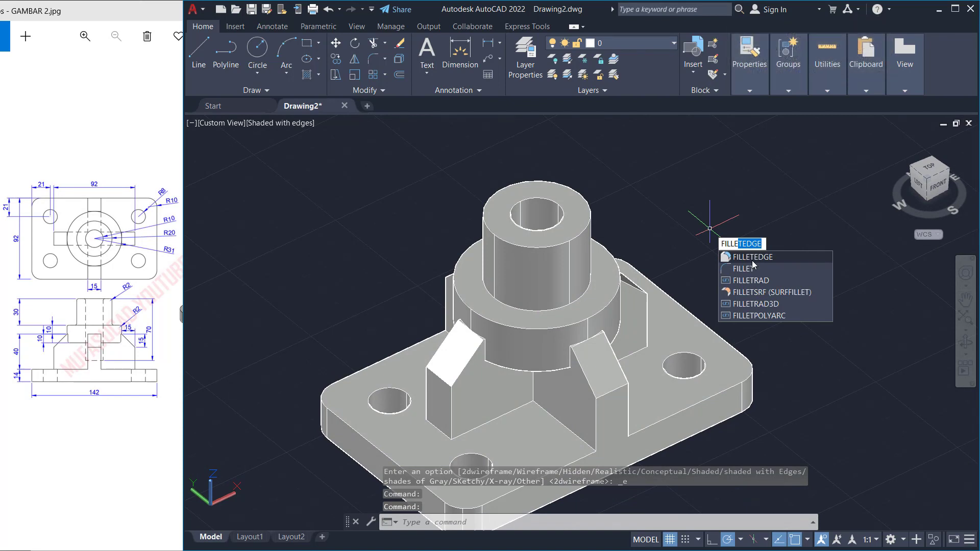
# - Start an edge fillet and set its radius to 2
pyautogui.click(754, 257)
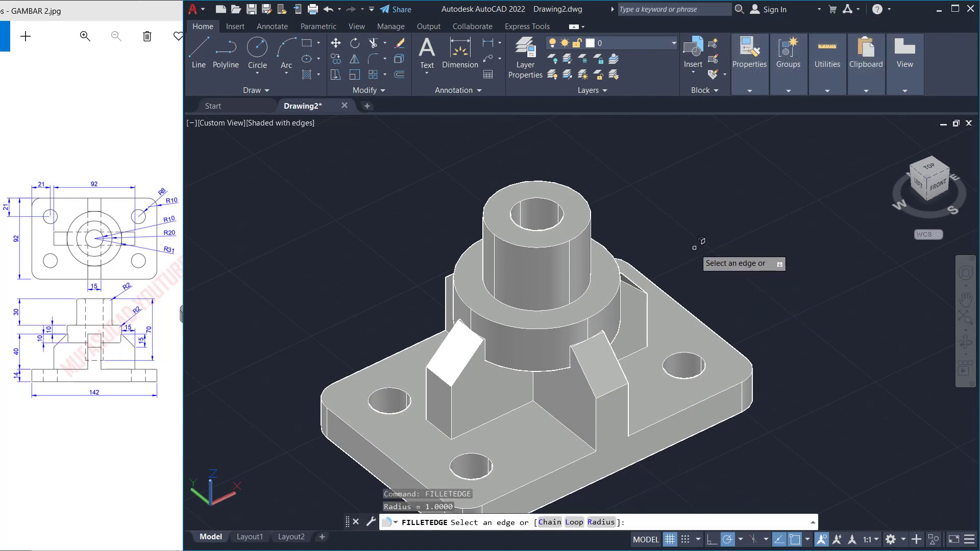
pyautogui.write('r')
pyautogui.press('Return')
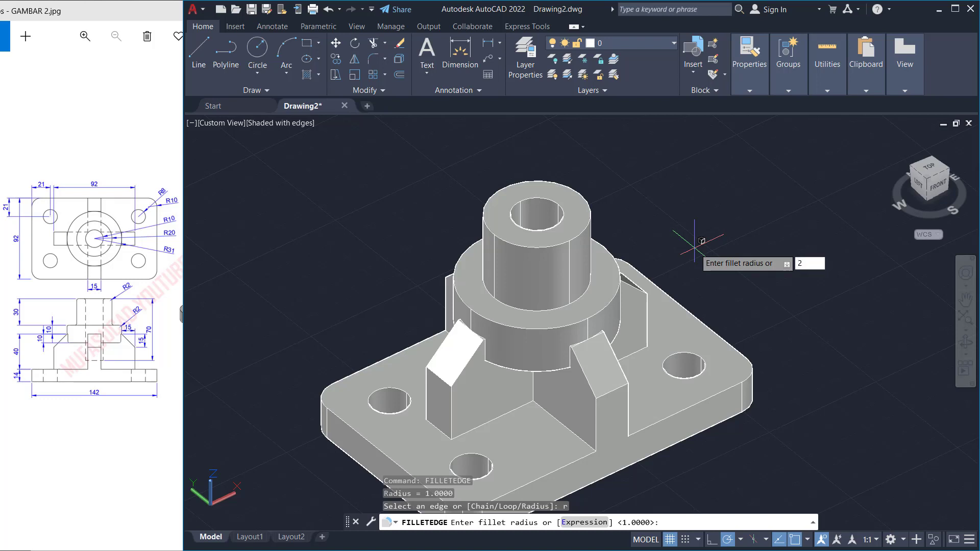
pyautogui.press('Return')
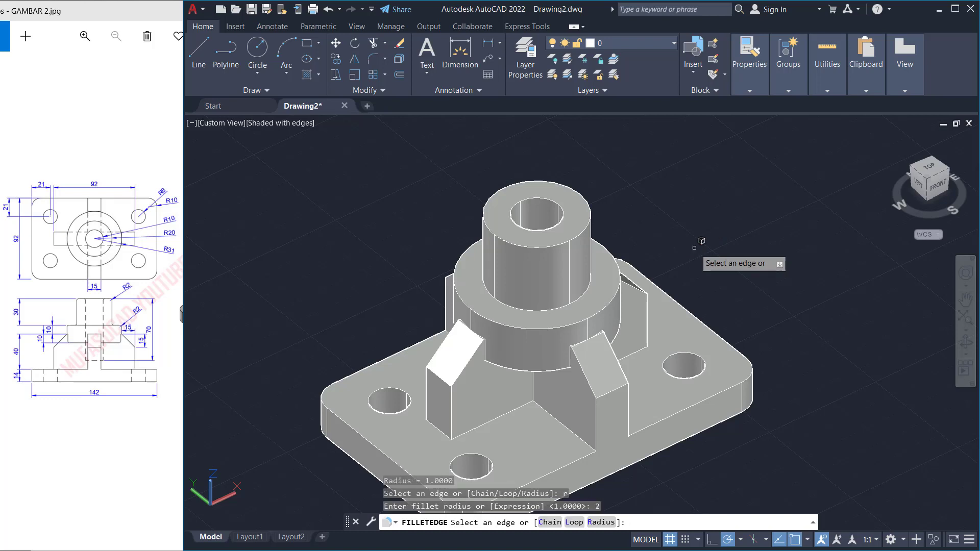
# - Select the through-hole rim, boss top and lower edges, and flange rim edges for filleting
pyautogui.click(561, 210)
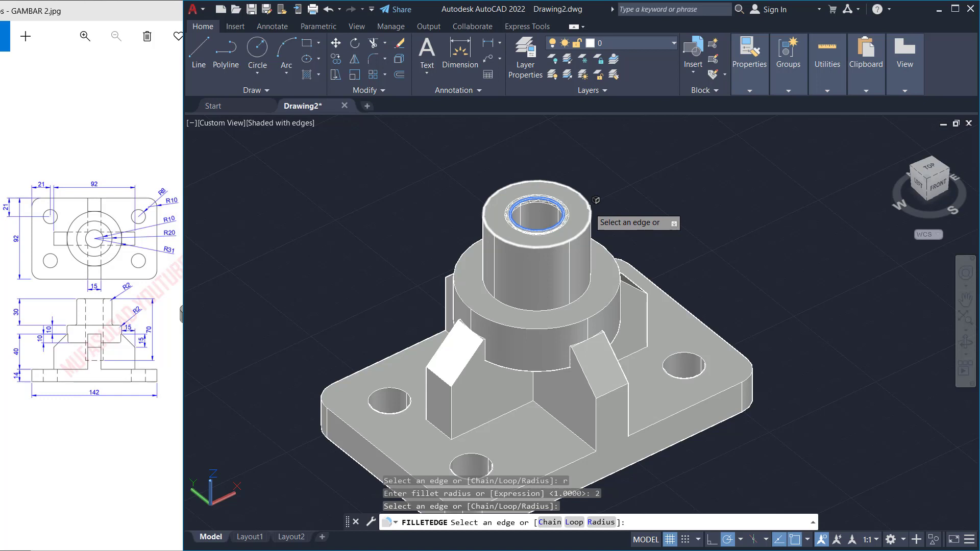
pyautogui.click(589, 207)
pyautogui.click(591, 280)
pyautogui.click(617, 296)
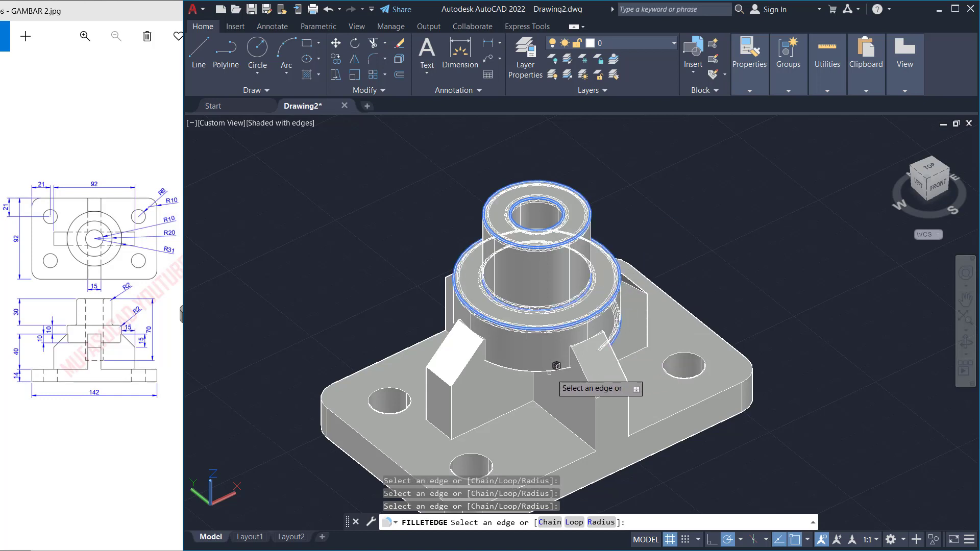
pyautogui.keyDown('shift'); pyautogui.moveTo(444, 316); pyautogui.dragTo(574, 357, button='middle'); pyautogui.keyUp('shift')
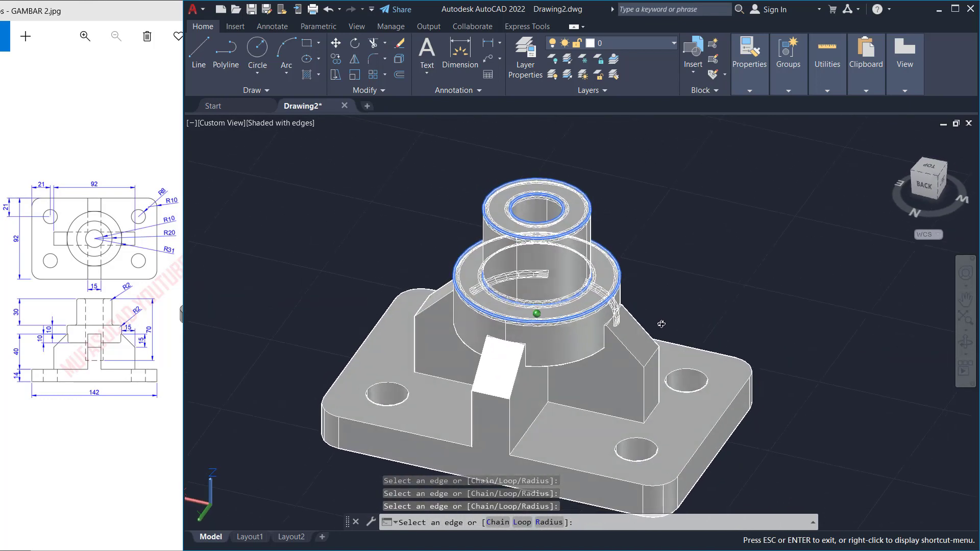
pyautogui.click(577, 356)
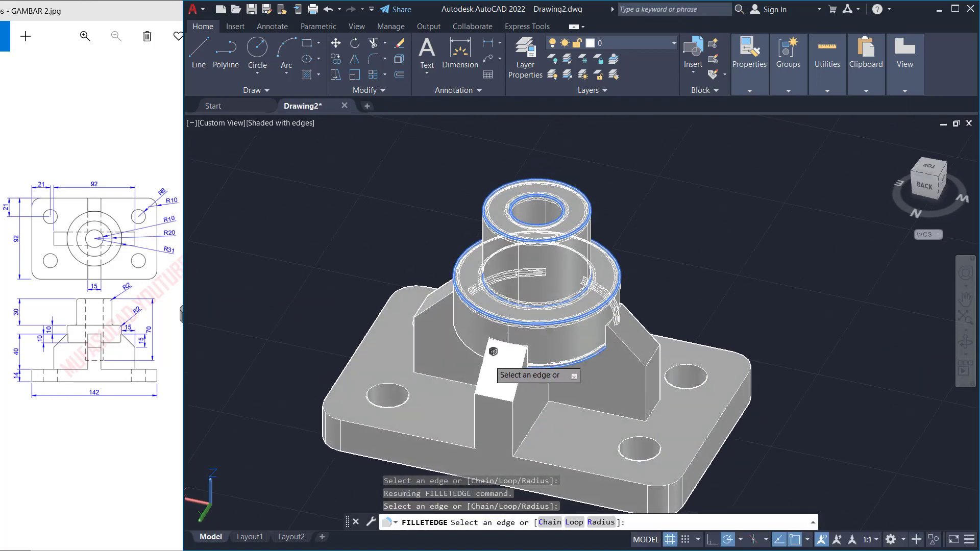
pyautogui.click(474, 350)
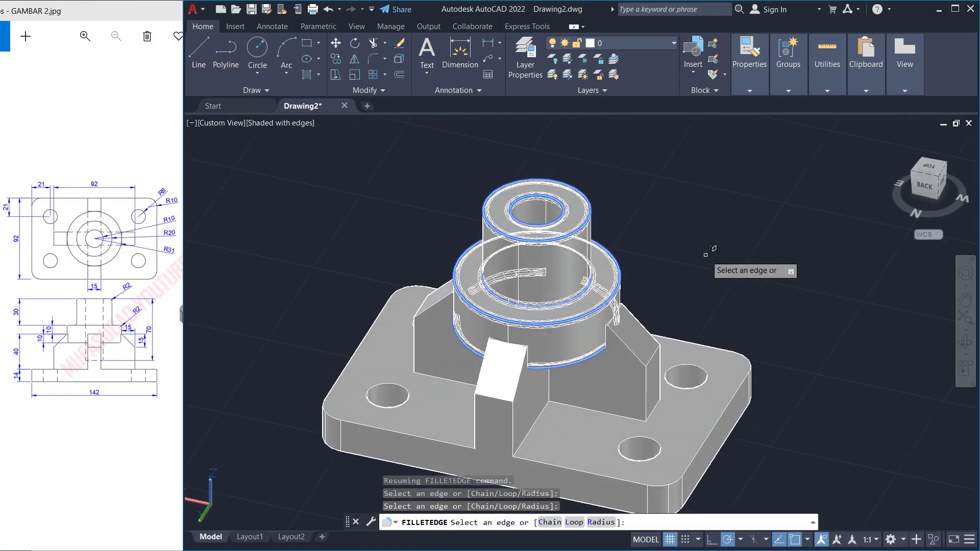
pyautogui.press('Return')
pyautogui.press('Return')
# - Orbit and zoom to show the whole filleted bracket from the front-left, then clear the selection
pyautogui.moveTo(647, 267)
pyautogui.keyDown('shift'); pyautogui.mouseDown(button='middle')
pyautogui.moveTo(545, 225)
pyautogui.moveTo(587, 300)
pyautogui.moveTo(591, 338)
pyautogui.mouseUp(button='middle'); pyautogui.keyUp('shift')
pyautogui.scroll(-2, 586, 300)
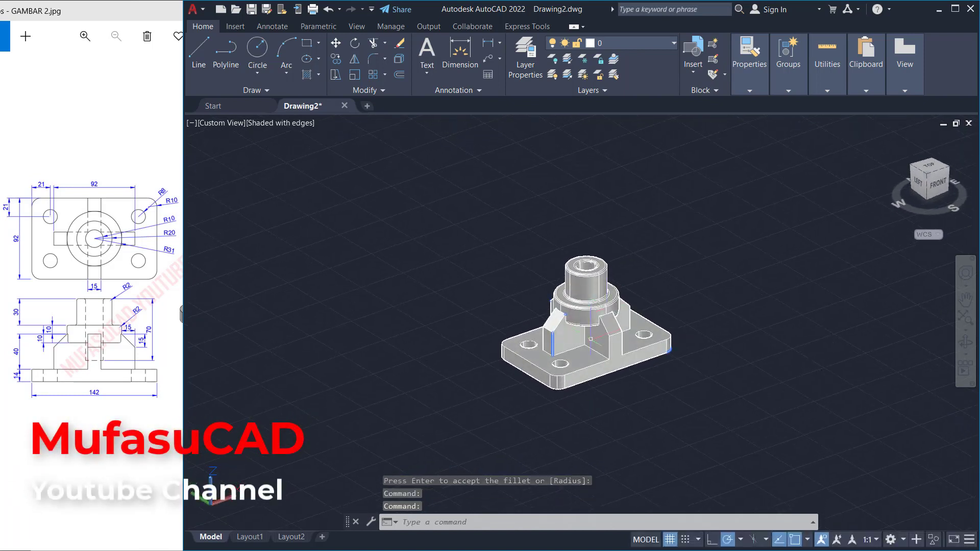
pyautogui.scroll(3, 592, 338)
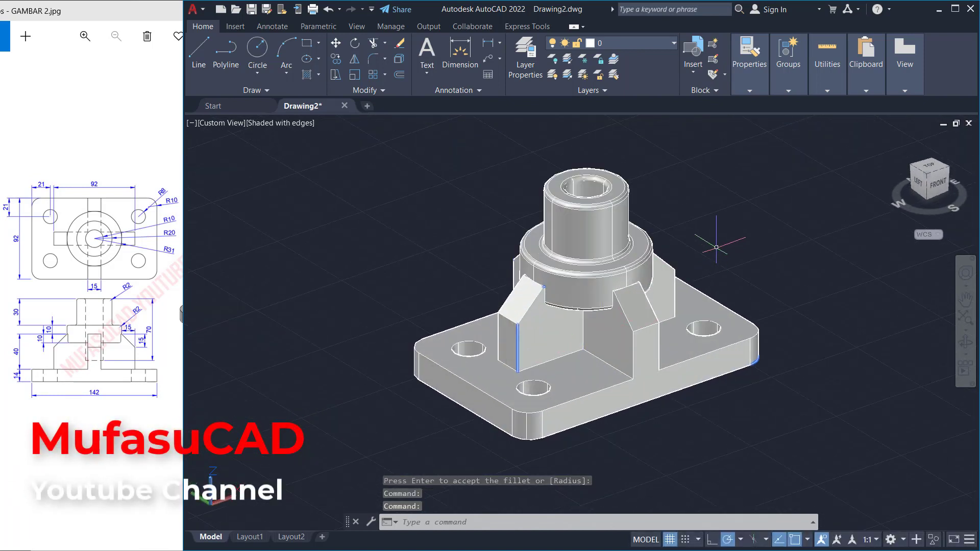
pyautogui.click(768, 191)
pyautogui.click(444, 411)
pyautogui.press('Escape')
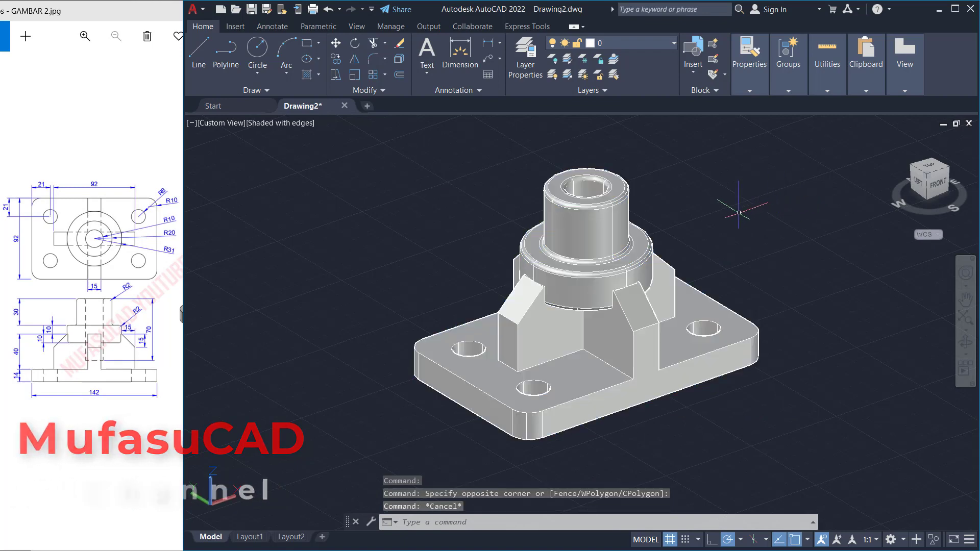